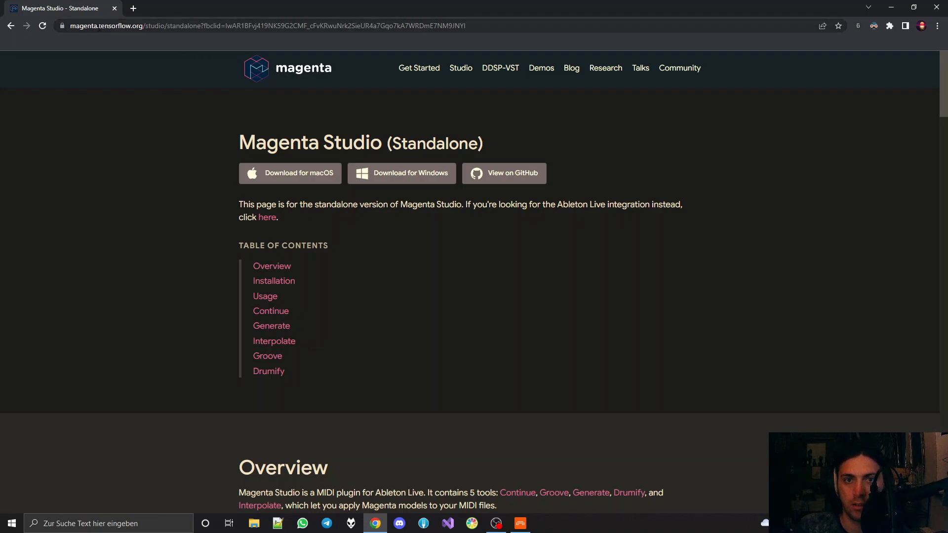
# Examine the Magenta Studio (Standalone) page's address, title, download options and table of contents
pyautogui.doubleClick(101, 26)
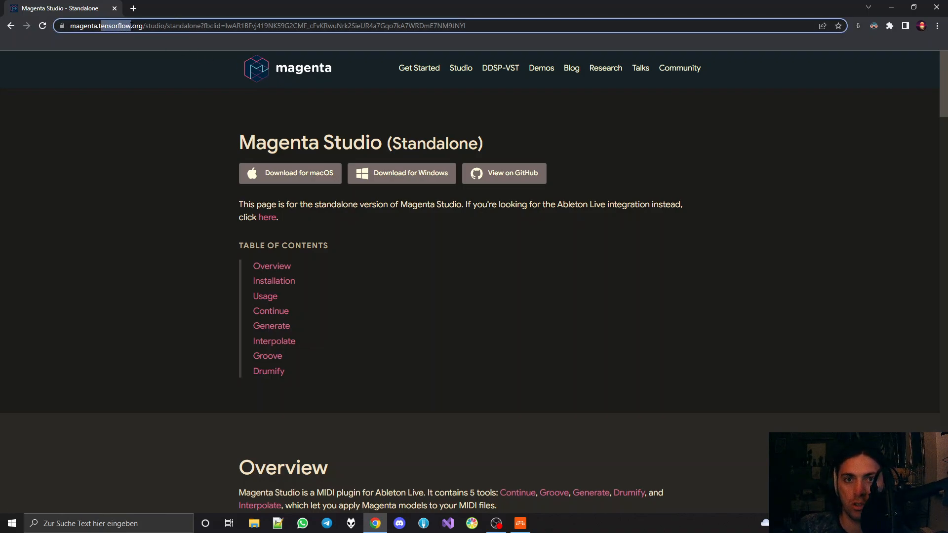
pyautogui.click(131, 26)
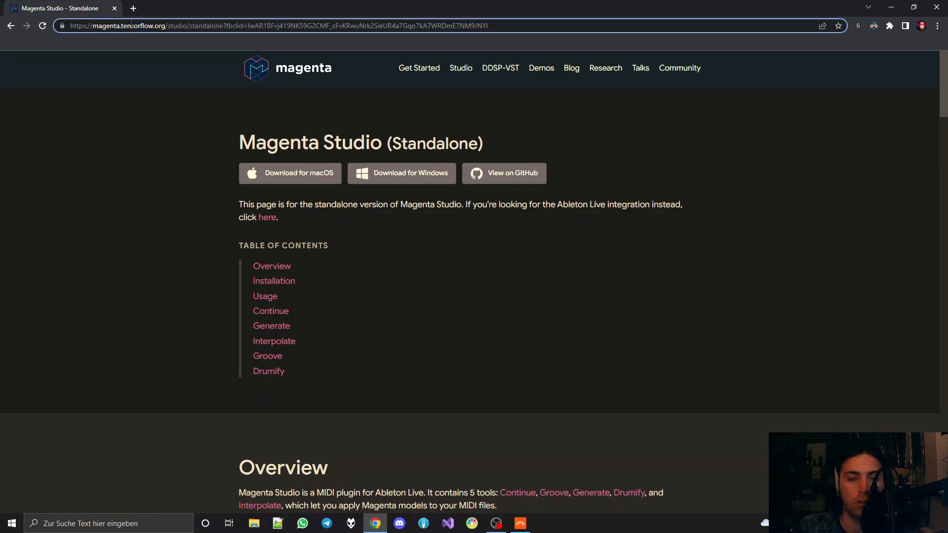
pyautogui.moveTo(237, 135); pyautogui.dragTo(657, 453)
pyautogui.click(701, 477)
pyautogui.scroll(-7, 691, 458)
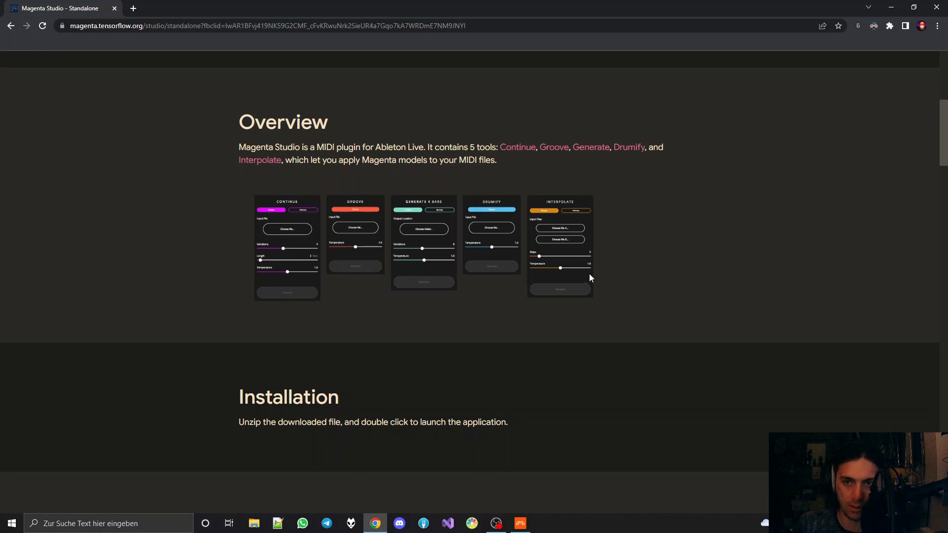
pyautogui.scroll(4, 589, 276)
pyautogui.scroll(3, 582, 268)
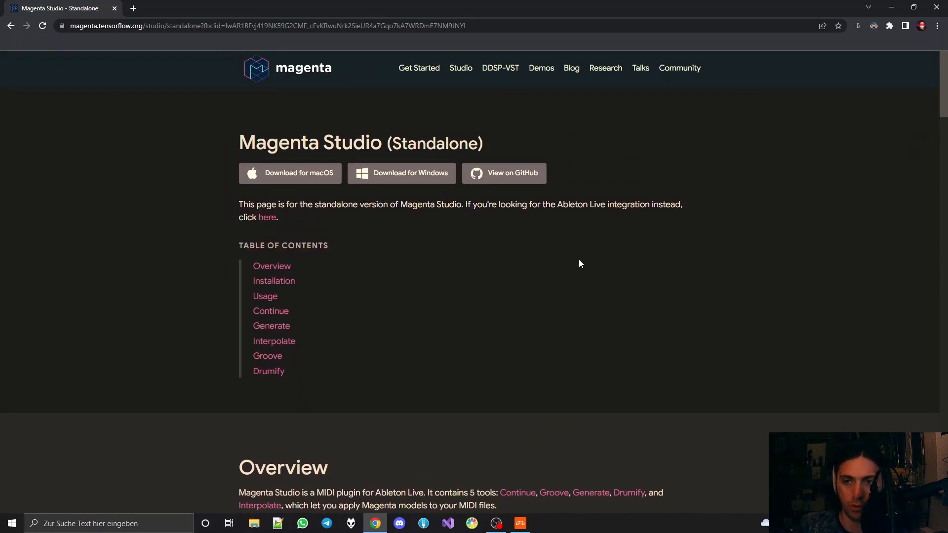
# Read the Overview section on the MIDI plugin for Ableton Live and look over its five tools
pyautogui.scroll(-5, 474, 273)
pyautogui.scroll(-1, 454, 265)
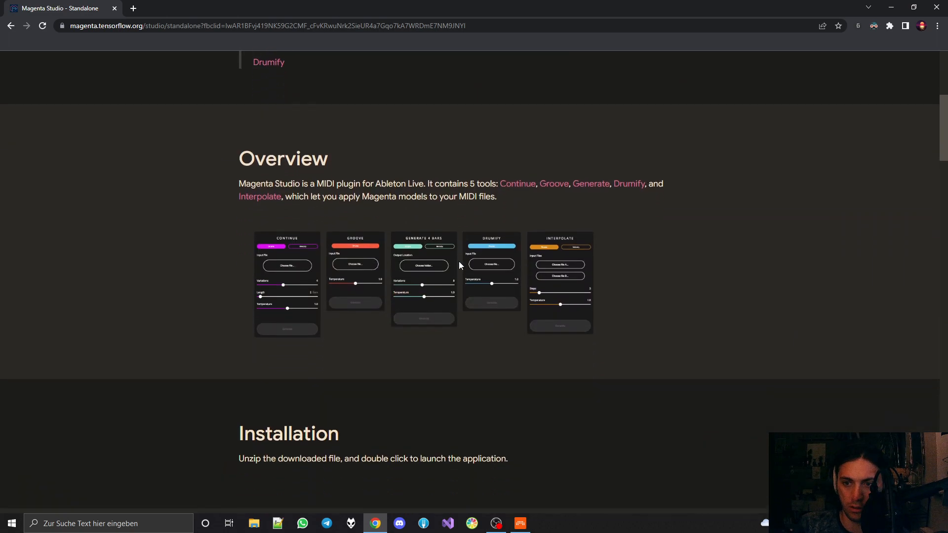
pyautogui.scroll(-2, 459, 266)
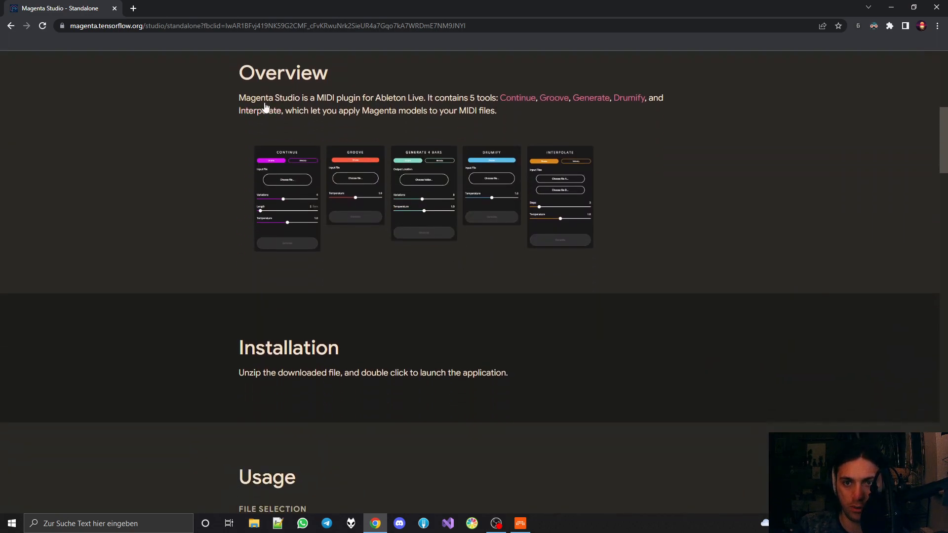
pyautogui.moveTo(312, 98); pyautogui.dragTo(435, 97)
pyautogui.click(435, 95)
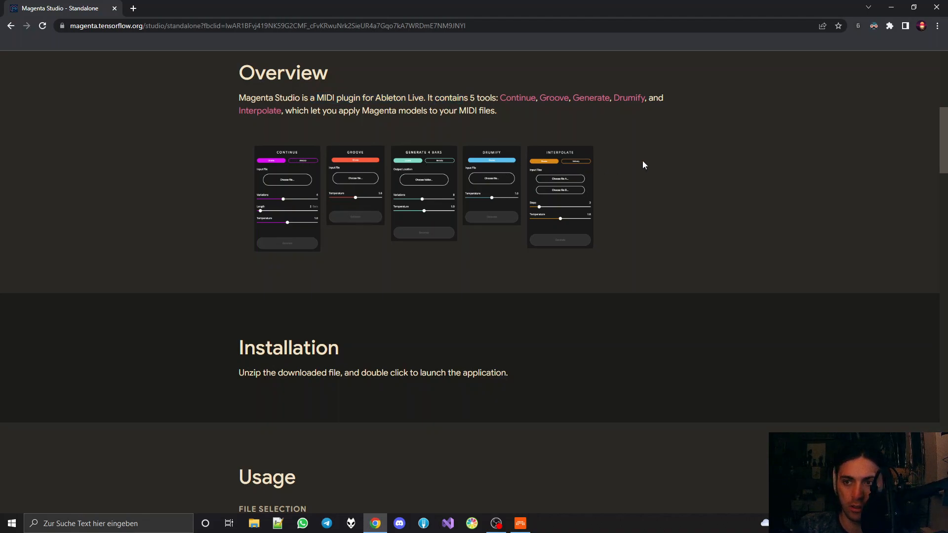
pyautogui.moveTo(643, 164); pyautogui.dragTo(311, 163)
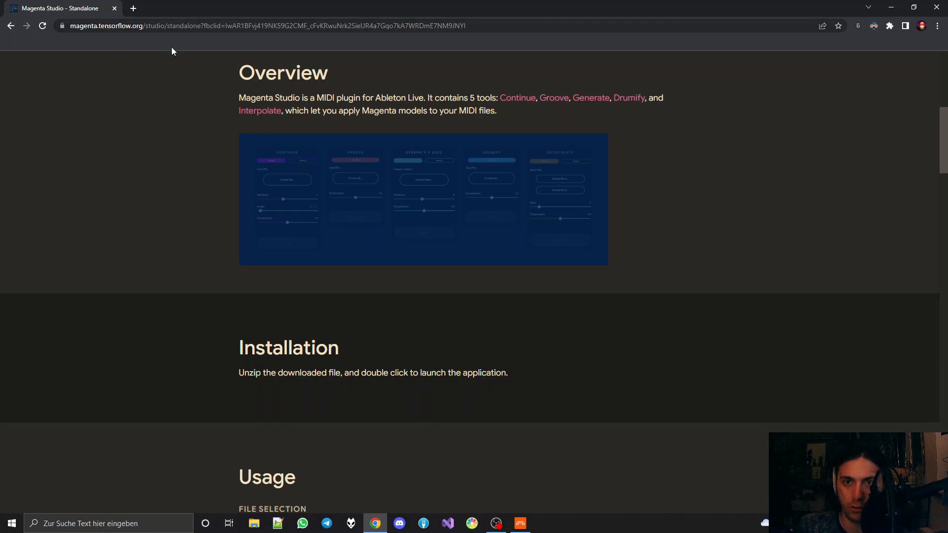
pyautogui.moveTo(238, 73); pyautogui.dragTo(328, 74)
pyautogui.click(331, 76)
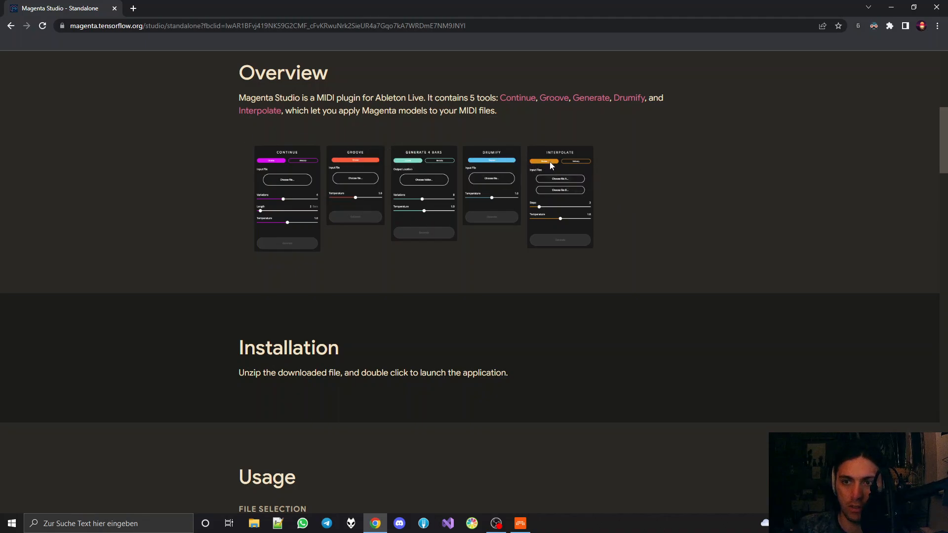
pyautogui.moveTo(375, 102); pyautogui.dragTo(437, 95)
pyautogui.click(437, 95)
# Skim the Magenta Studio documentation from Installation and Usage through the tool sections to Drumify, and return to the page's start
pyautogui.scroll(-5, 437, 95)
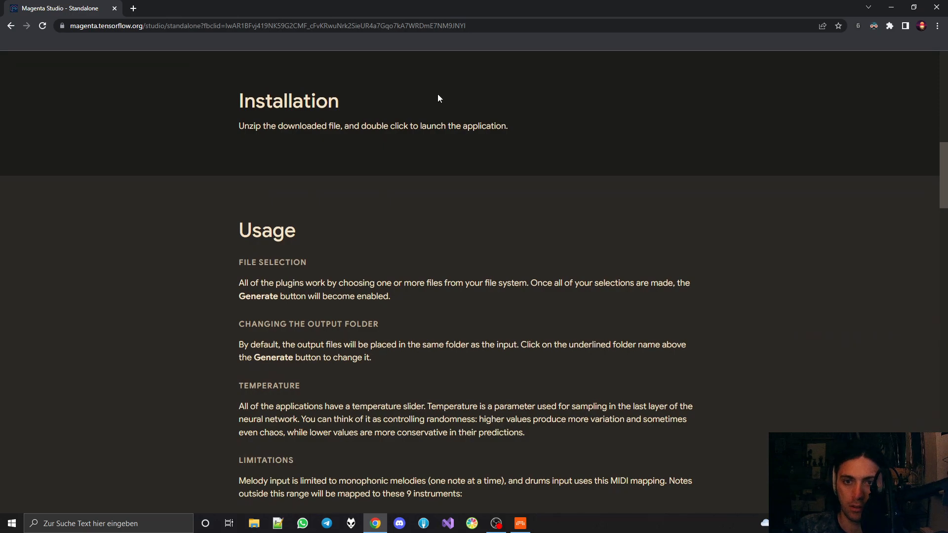
pyautogui.scroll(-6, 435, 91)
pyautogui.scroll(7, 431, 92)
pyautogui.scroll(-8, 428, 85)
pyautogui.scroll(-20, 427, 87)
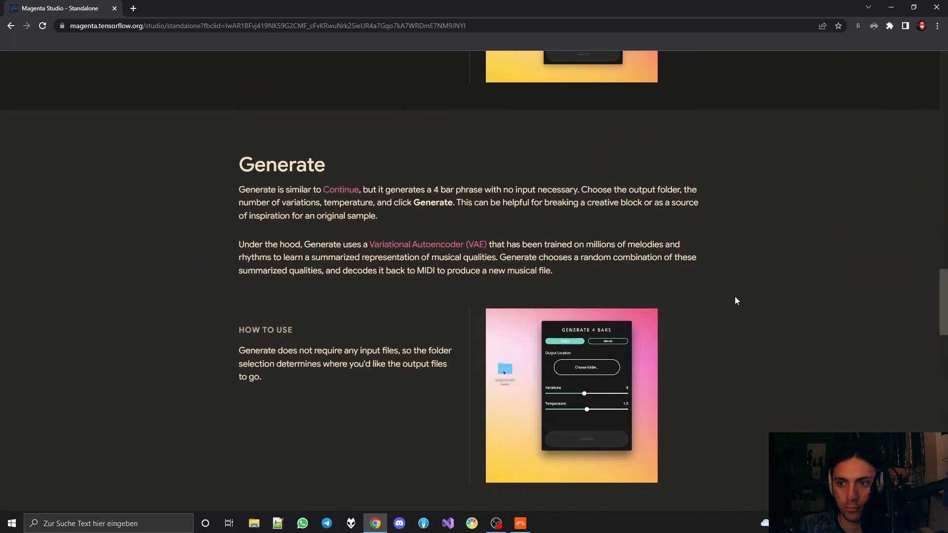
pyautogui.scroll(-5, 726, 287)
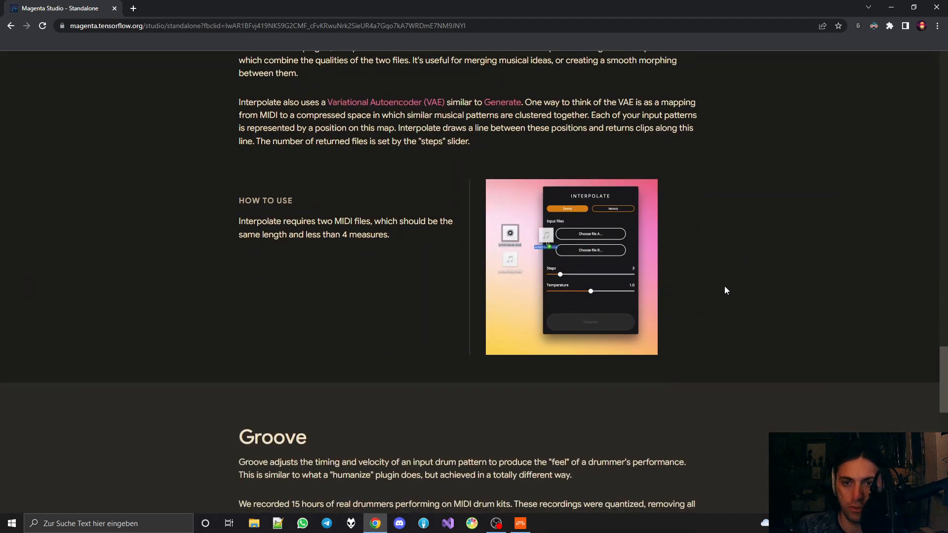
pyautogui.scroll(-14, 724, 286)
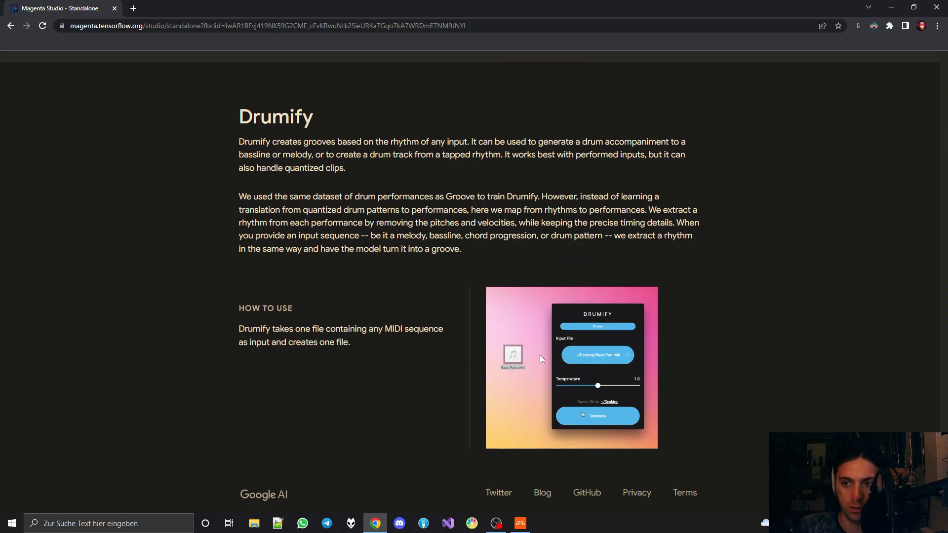
pyautogui.middleClick(707, 379)
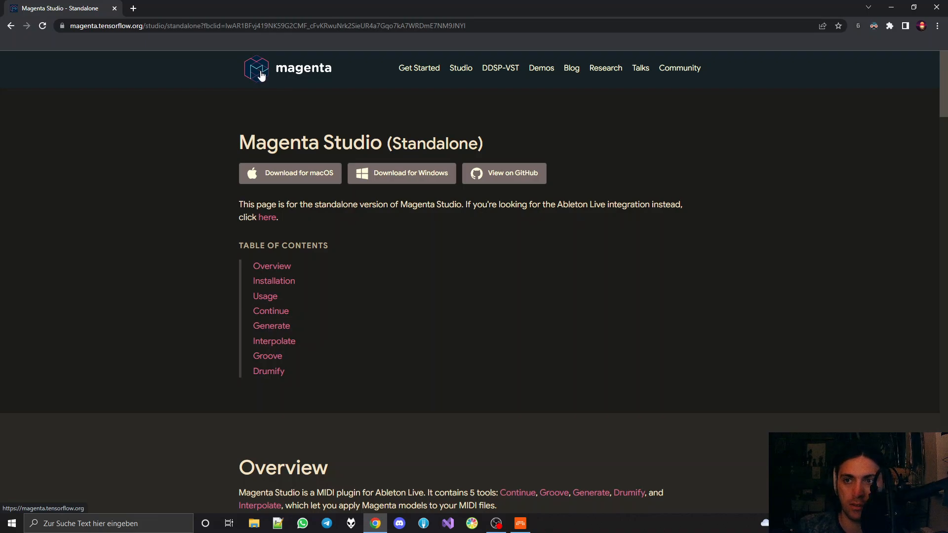
# Open the DDSP-VST page of the Magenta site and look over its heading and introduction
pyautogui.click(489, 74)
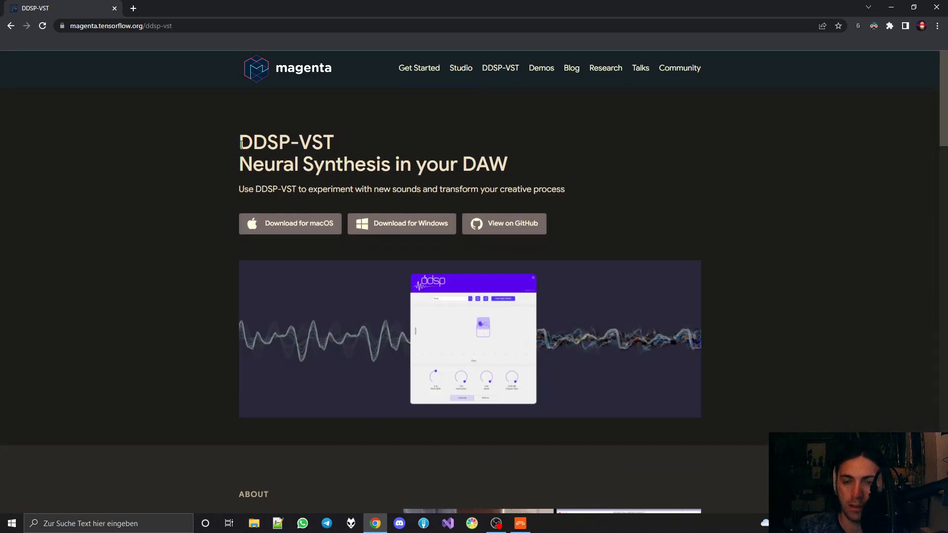
pyautogui.moveTo(240, 144); pyautogui.dragTo(288, 140)
pyautogui.click(287, 140)
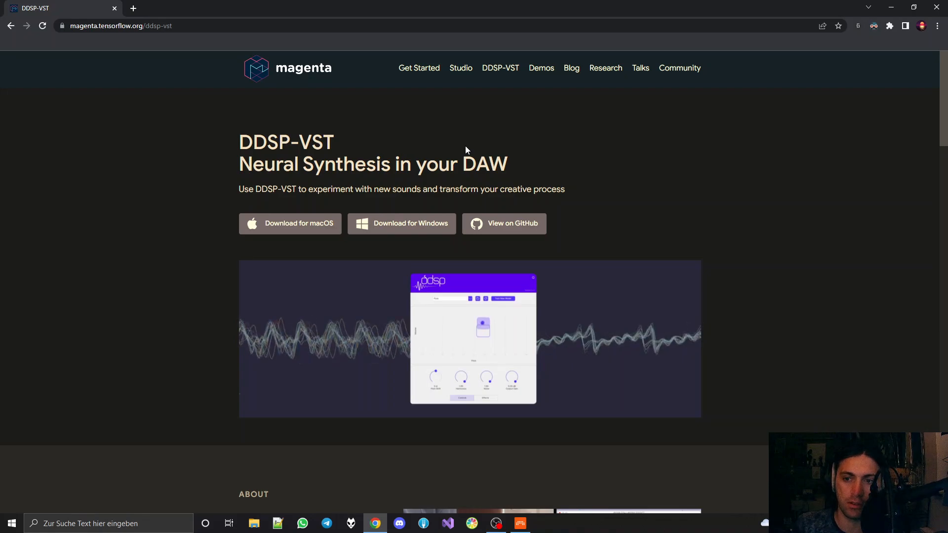
pyautogui.scroll(-7, 465, 146)
pyautogui.scroll(7, 464, 146)
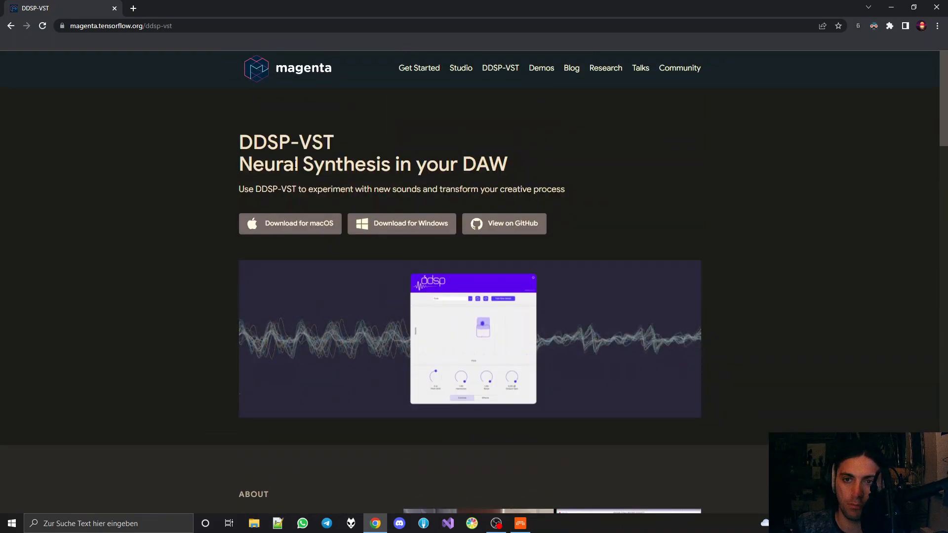
# Switch to Bitwig Studio and open the DDSP Effect plugin window from Audio 6's DDSP layer, making the window slightly shorter
pyautogui.click(520, 523)
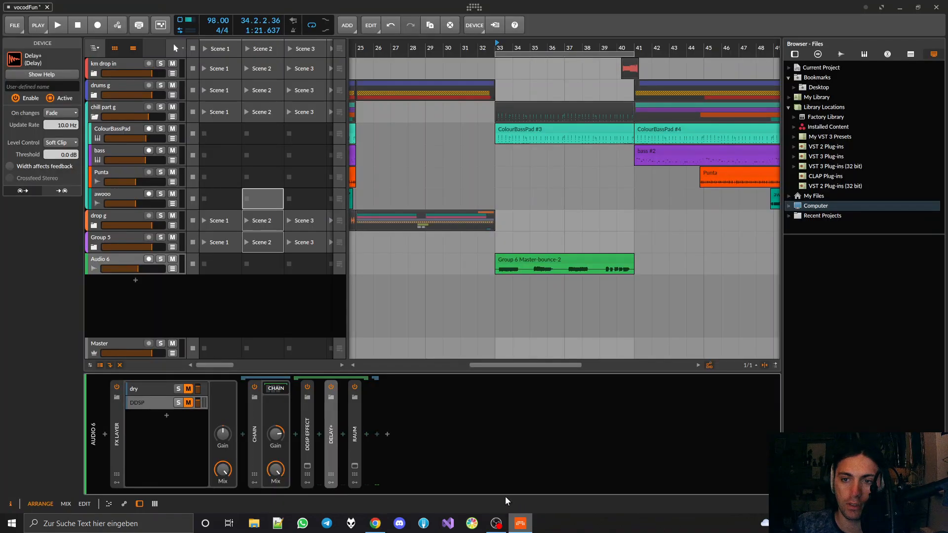
pyautogui.click(155, 404)
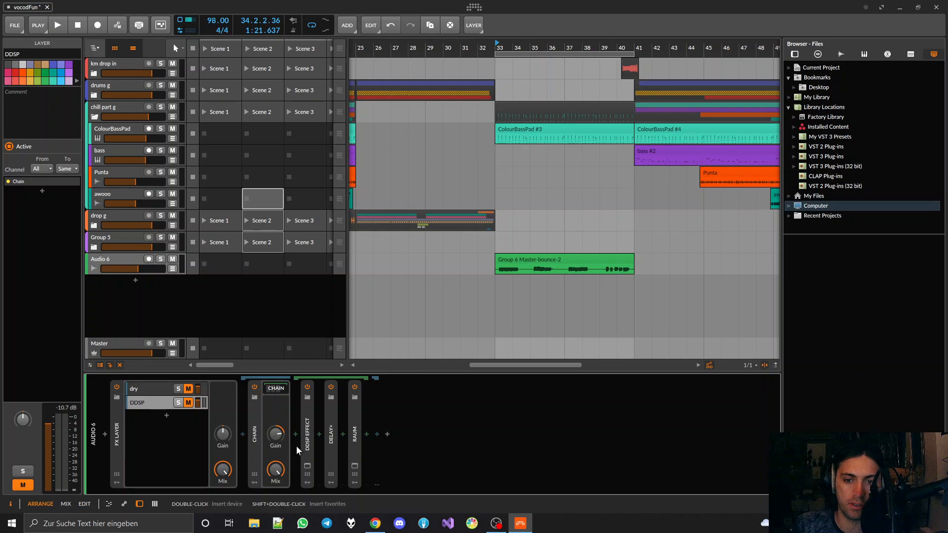
pyautogui.click(307, 466)
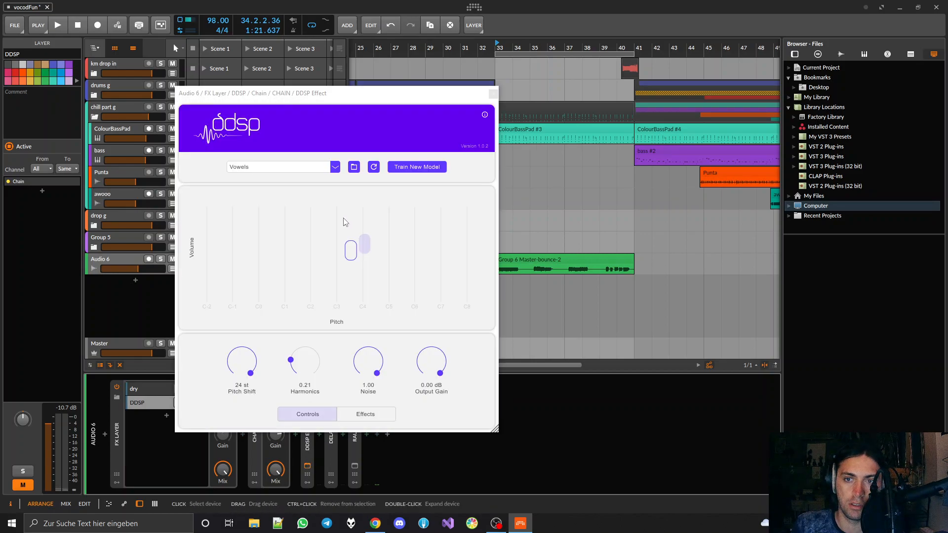
pyautogui.moveTo(364, 98); pyautogui.dragTo(383, 47)
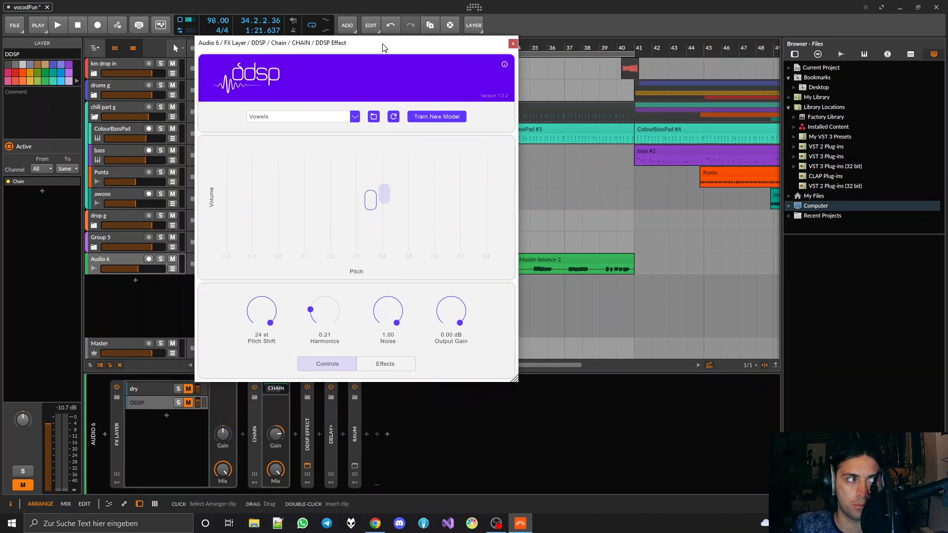
pyautogui.moveTo(510, 377); pyautogui.dragTo(406, 236)
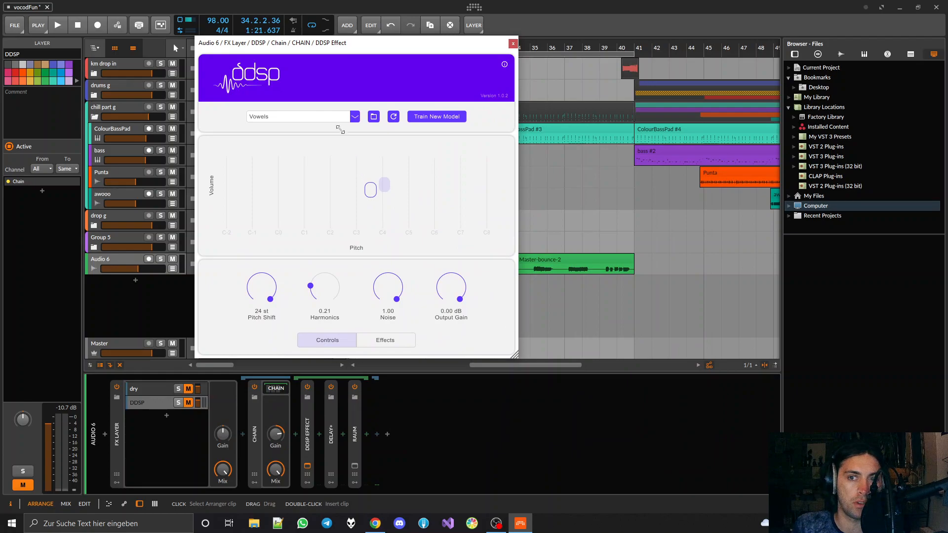
pyautogui.moveTo(275, 43); pyautogui.dragTo(350, 60)
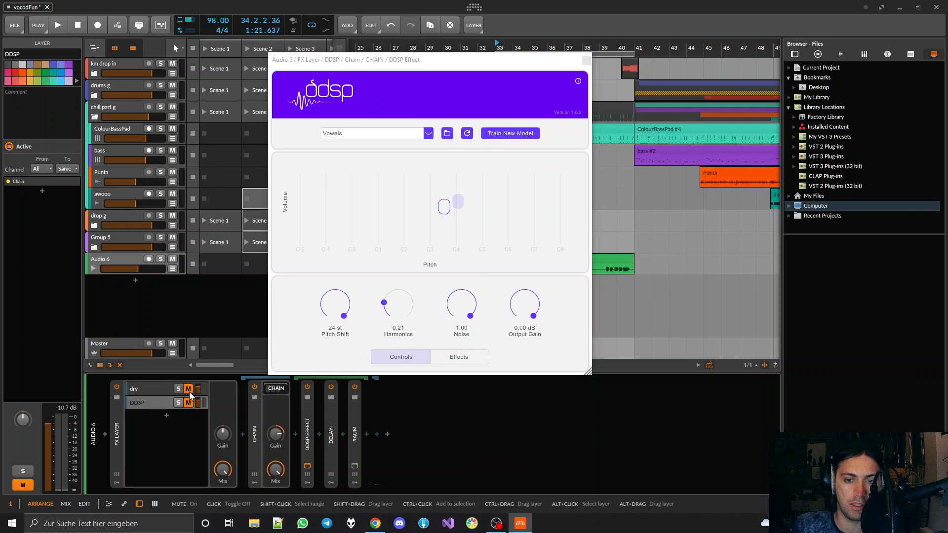
# Unmute the dry layer, uncover the Audio 6 clip, and play it from bar 33 to hear the unprocessed sound
pyautogui.moveTo(450, 65); pyautogui.dragTo(338, 51)
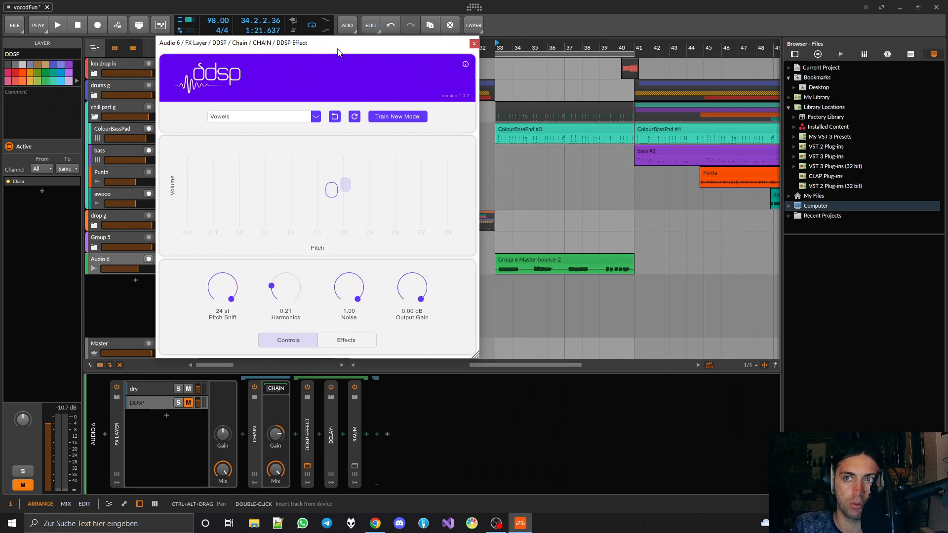
pyautogui.click(495, 40)
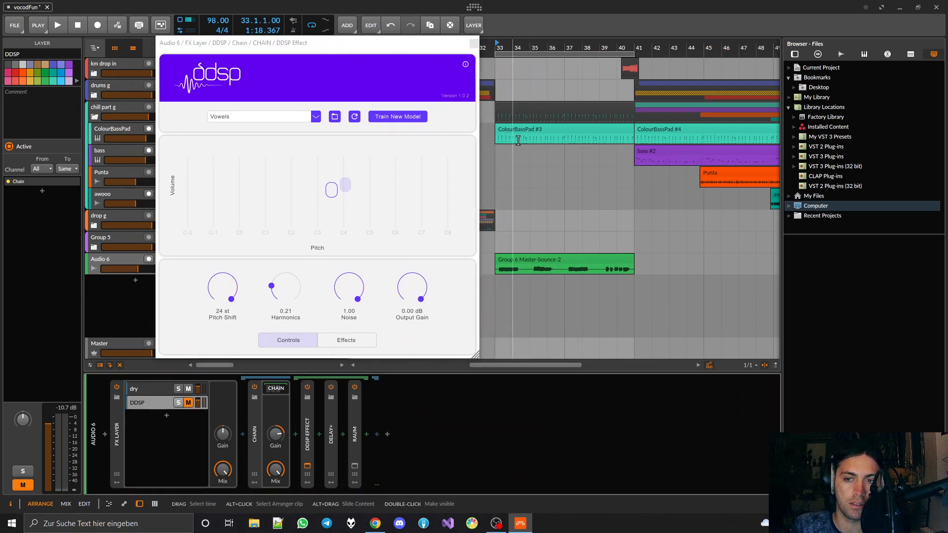
pyautogui.press('space')
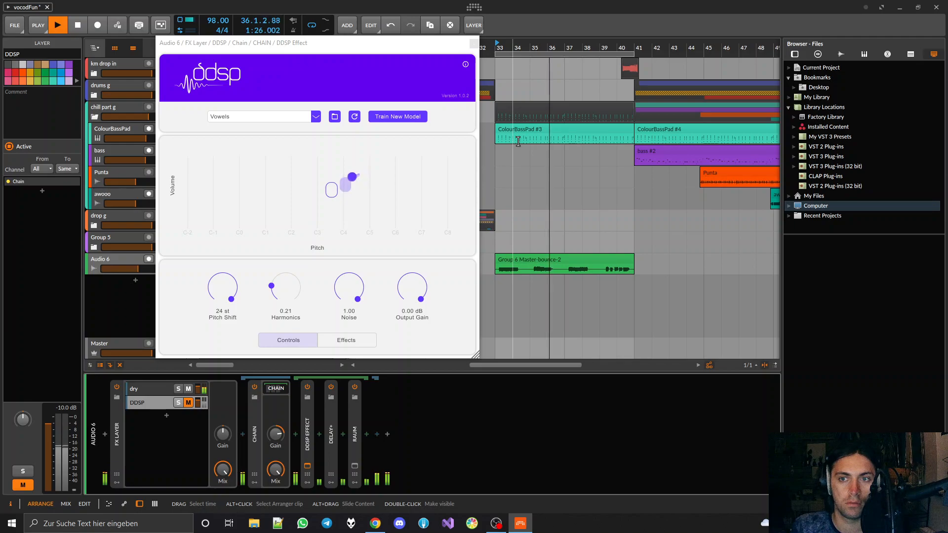
pyautogui.press('space')
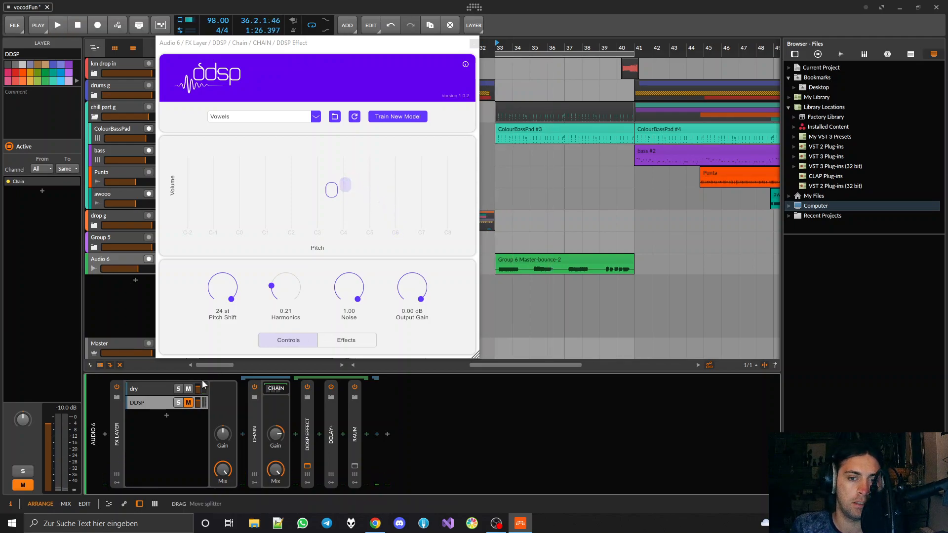
# Mute the dry layer, unmute the DDSP layer, and play the Audio 6 clip to hear the processed sound
pyautogui.click(188, 390)
pyautogui.click(188, 403)
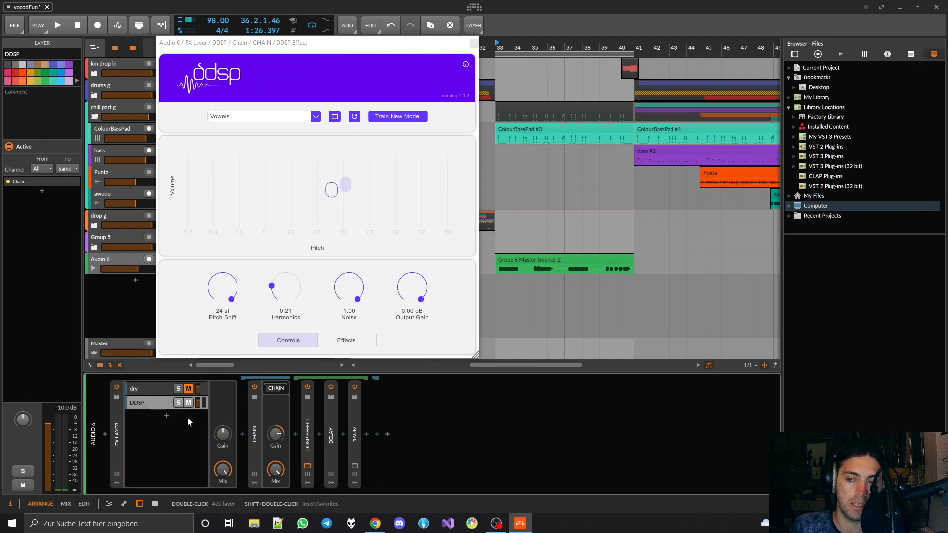
pyautogui.press('space')
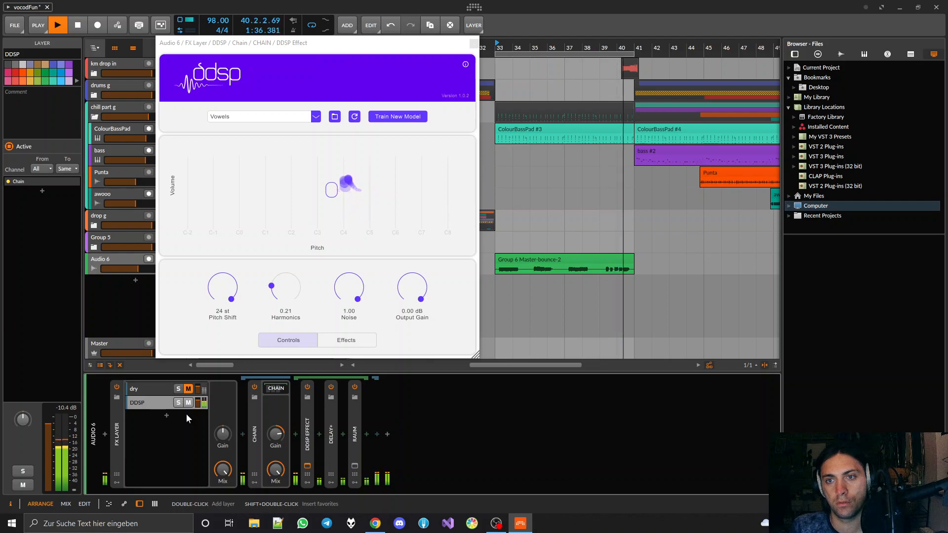
pyautogui.press('space')
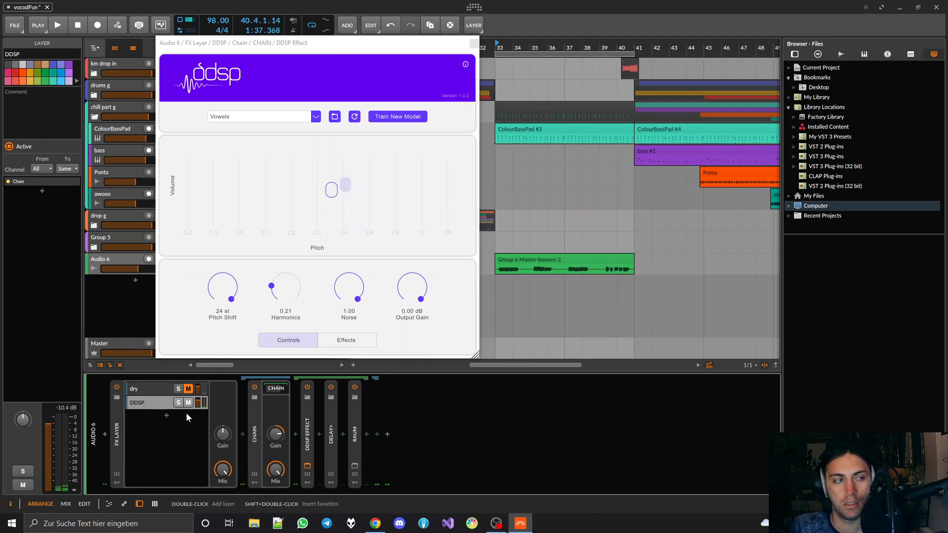
# Inspect the DDSP Effect's model list and reverb settings without changing them, and select the Delay+ device in the chain
pyautogui.click(265, 119)
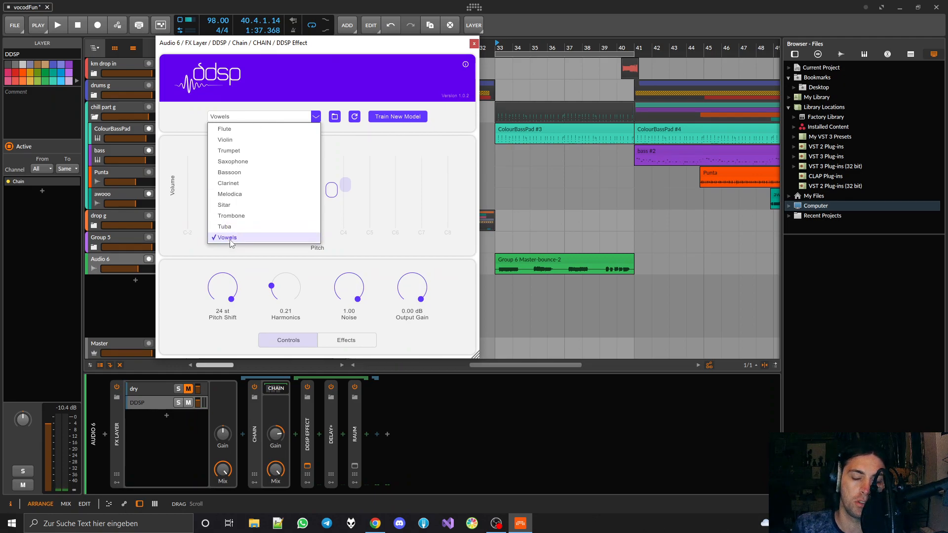
pyautogui.click(197, 119)
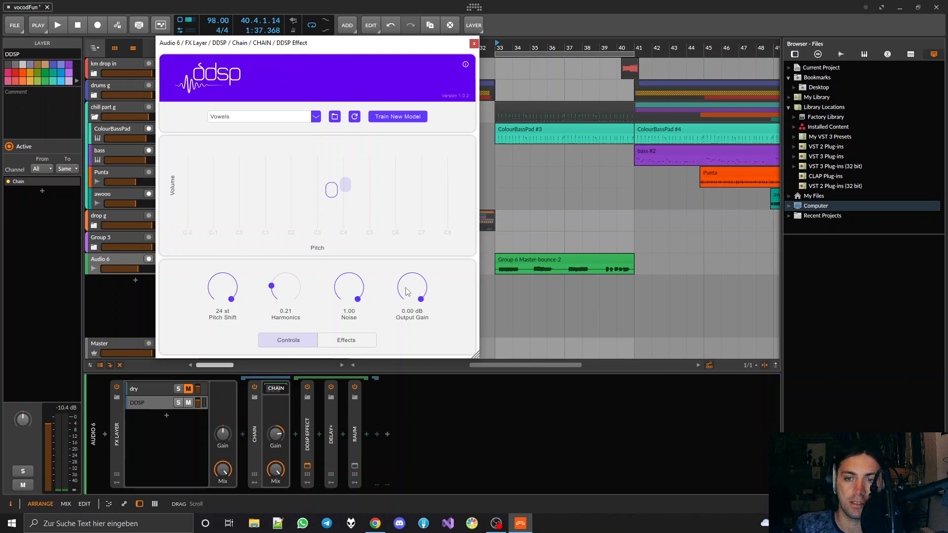
pyautogui.click(349, 343)
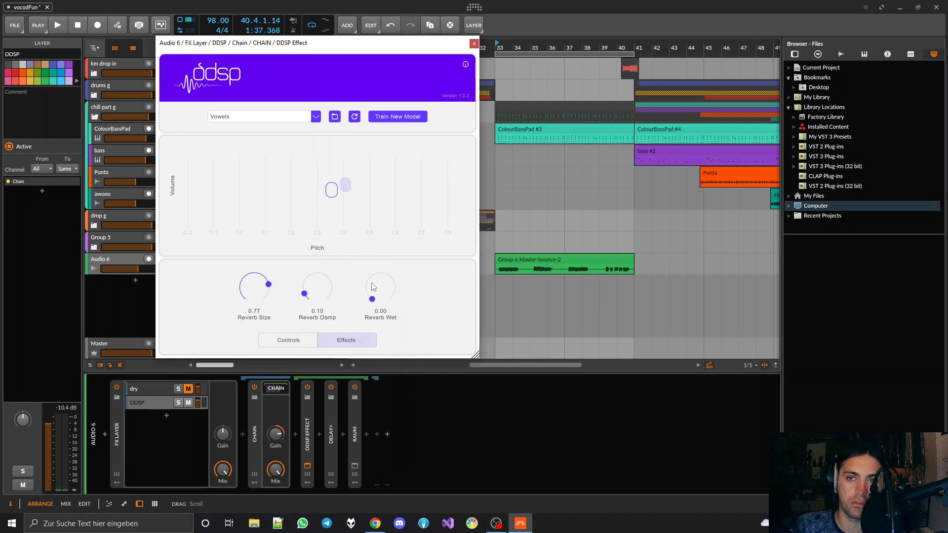
pyautogui.click(286, 342)
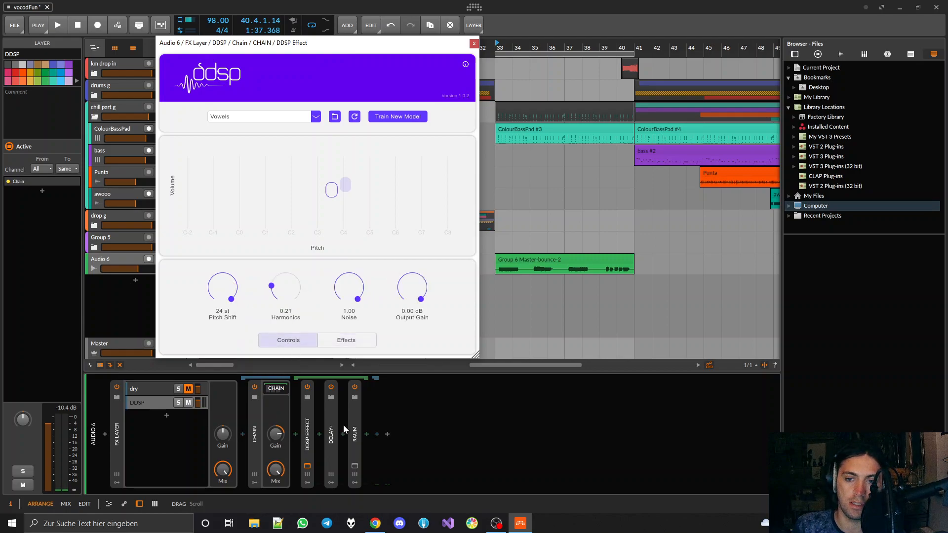
pyautogui.click(335, 436)
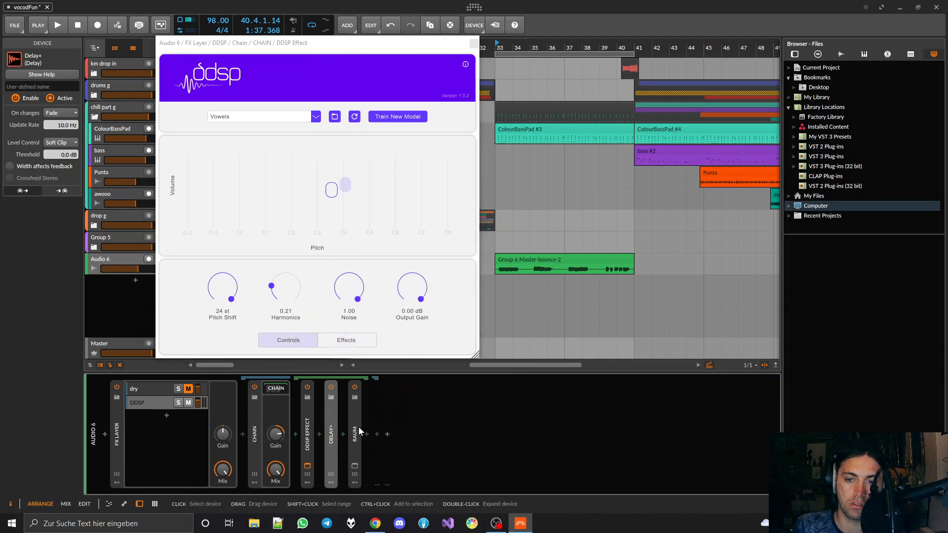
# Select the Raum device and open the DDSP-VST model training notebook from the DDSP Effect plugin to read its instructions
pyautogui.doubleClick(355, 426)
pyautogui.doubleClick(355, 420)
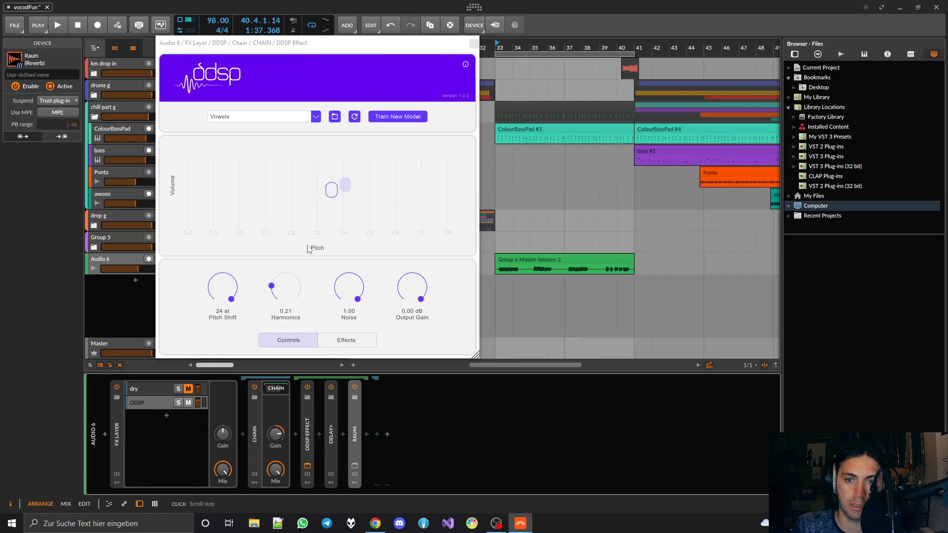
pyautogui.click(394, 118)
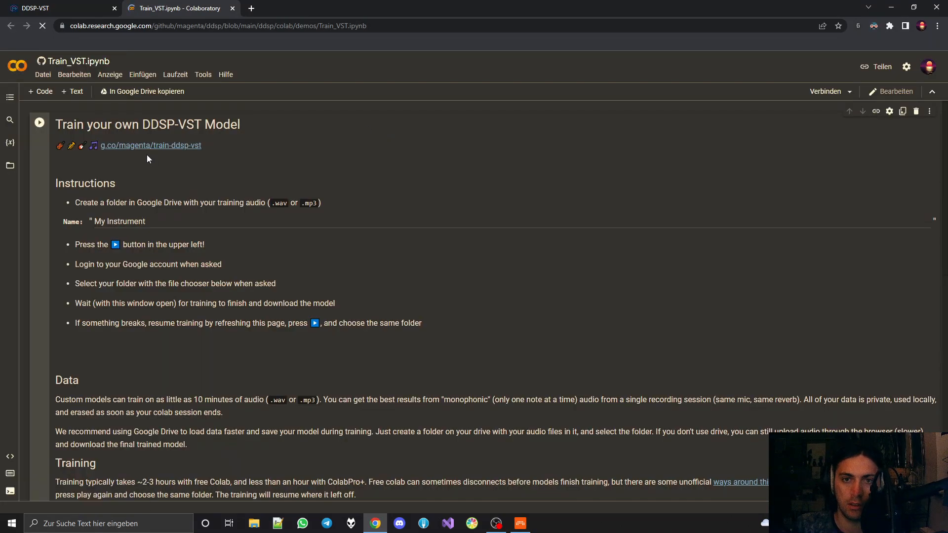
pyautogui.moveTo(81, 168); pyautogui.dragTo(370, 324)
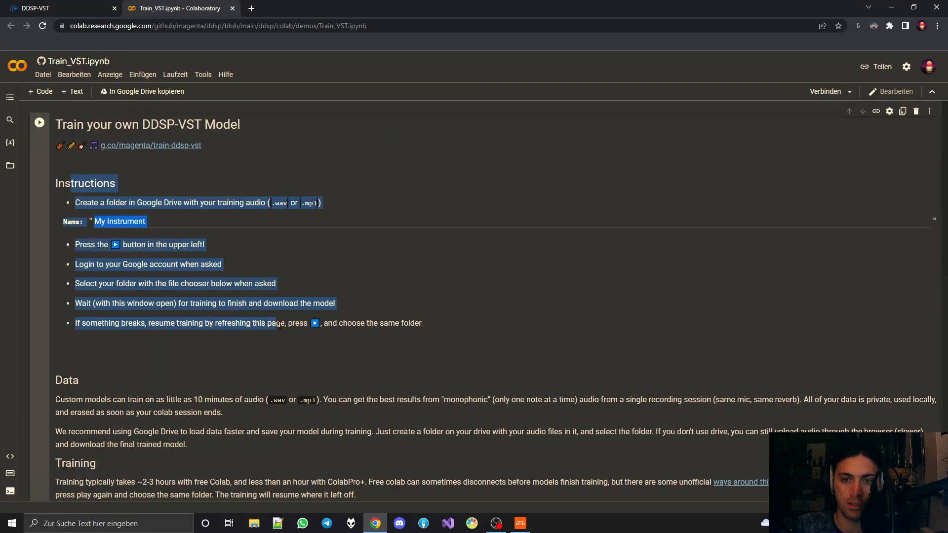
pyautogui.click(469, 322)
# Open the notebook's g.co/magenta/train-ddsp-vst link, close its page, and return to Bitwig Studio
pyautogui.click(140, 146)
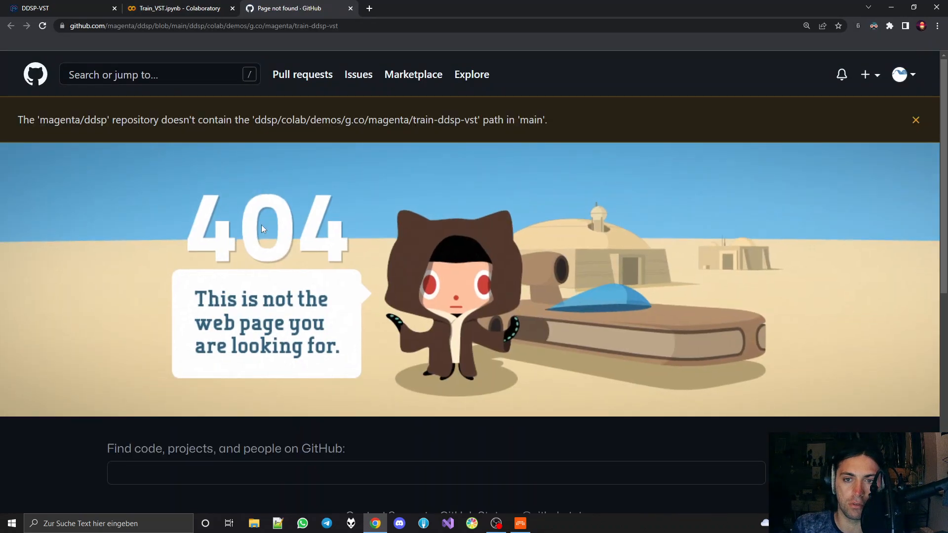
pyautogui.click(351, 9)
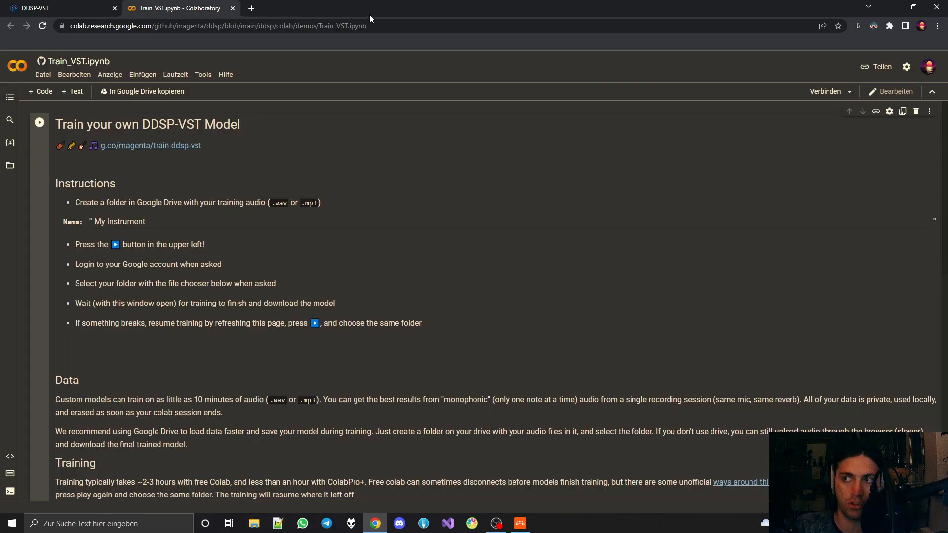
pyautogui.click(884, 9)
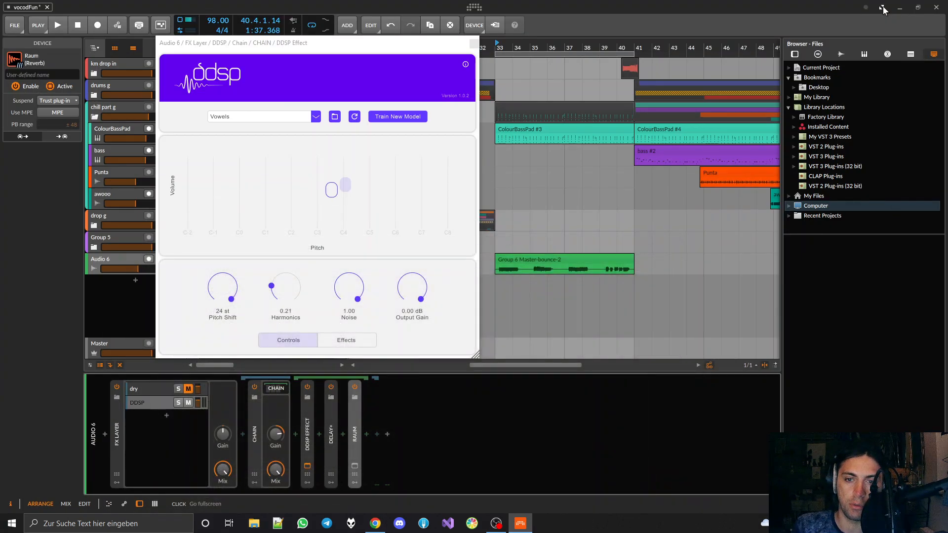
# Close the DDSP Effect plugin window, collapse Audio 6's FX Layer, and deactivate it
pyautogui.click(367, 49)
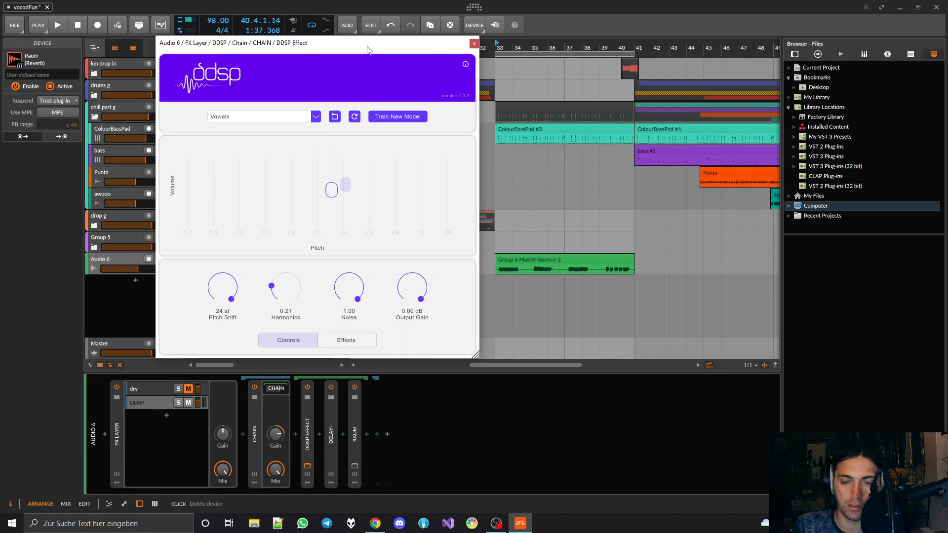
pyautogui.click(474, 44)
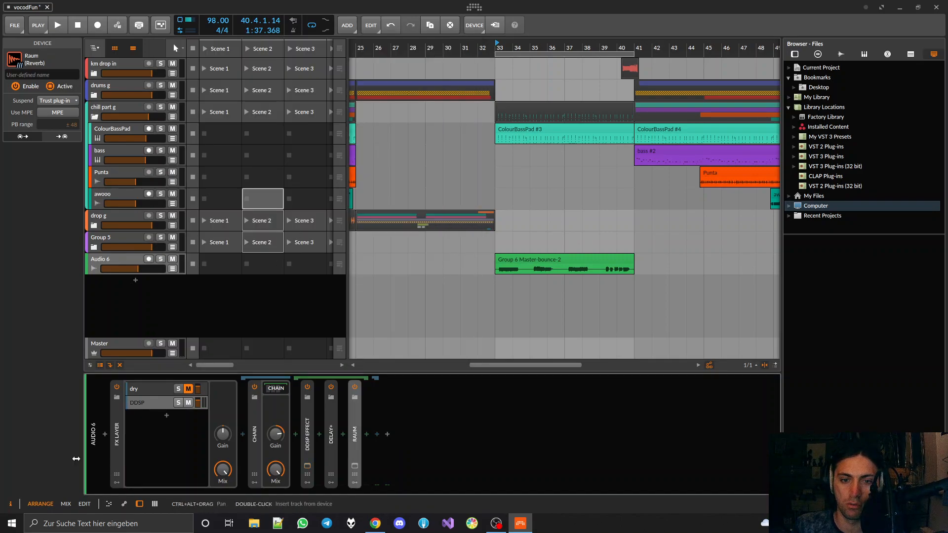
pyautogui.doubleClick(118, 438)
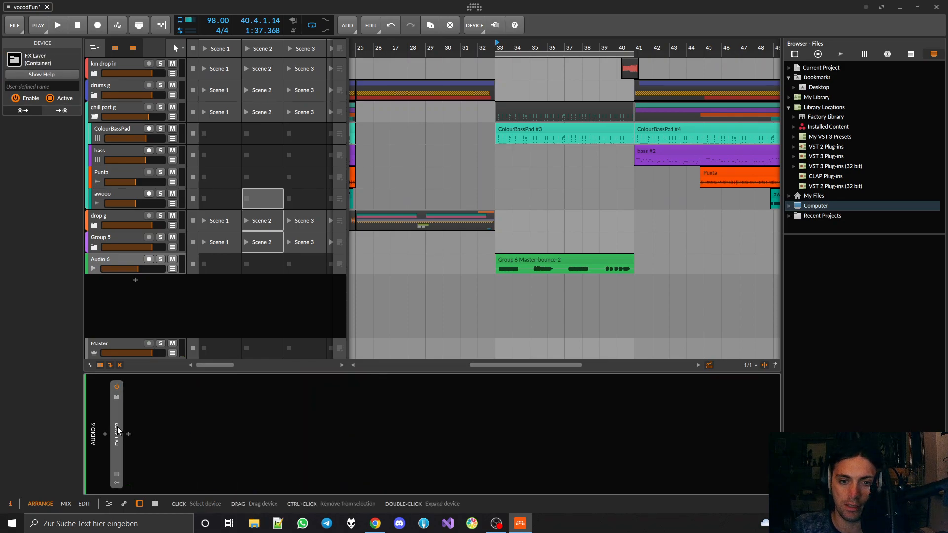
pyautogui.hotkey('alt', 'a')
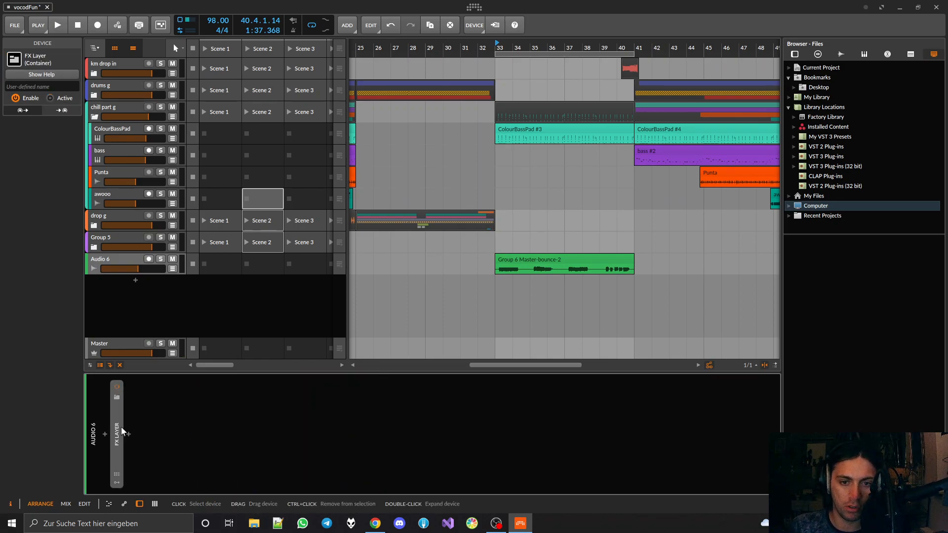
# Insert a new DDSP Effect after the FX Layer on Audio 6 and move its plugin window off the clip
pyautogui.click(129, 434)
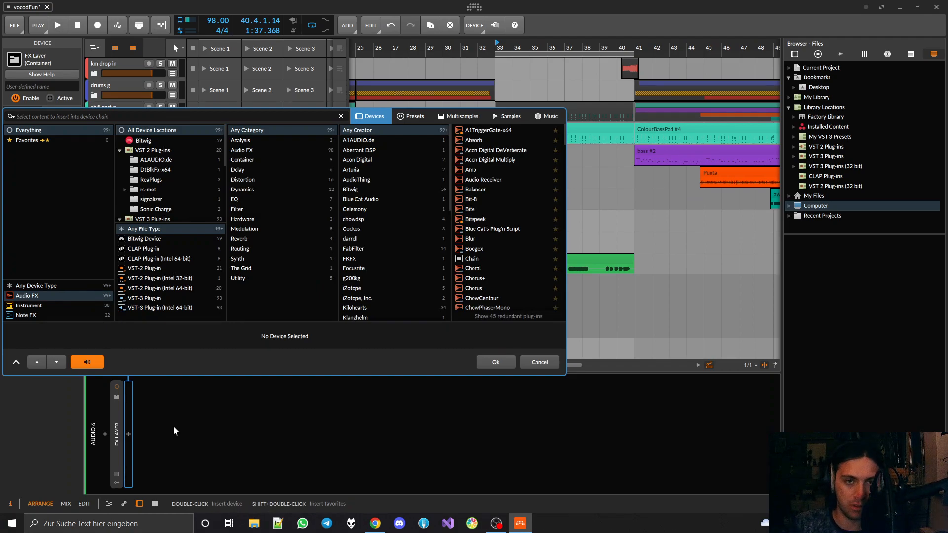
pyautogui.write('dds')
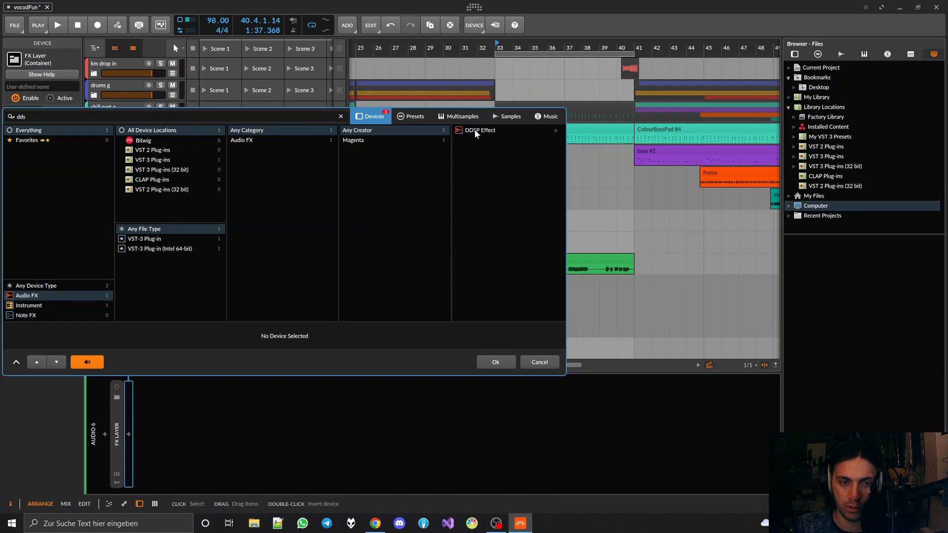
pyautogui.doubleClick(477, 131)
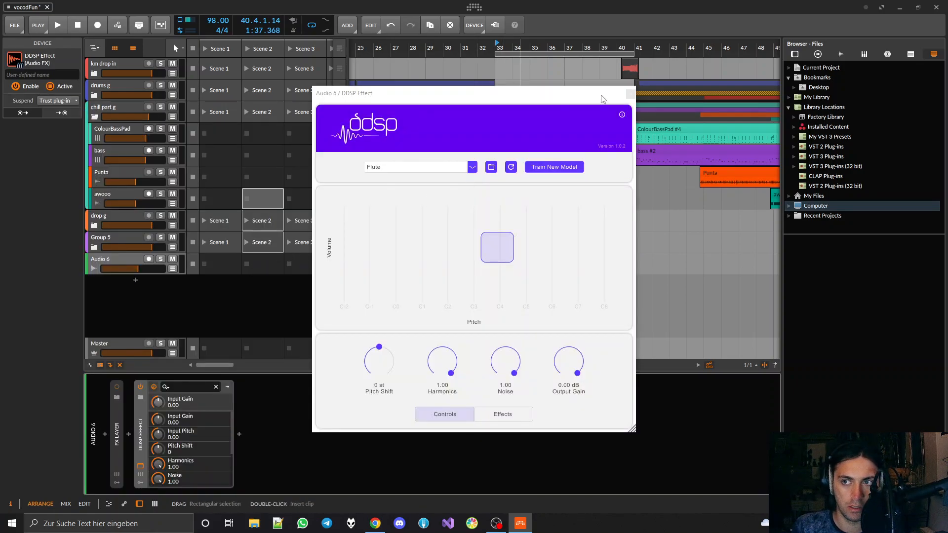
pyautogui.moveTo(603, 95); pyautogui.dragTo(772, 173)
pyautogui.moveTo(771, 218); pyautogui.dragTo(373, 44)
# Play the Audio 6 clip from bar 33 twice to hear the Flute model with its default settings
pyautogui.click(496, 45)
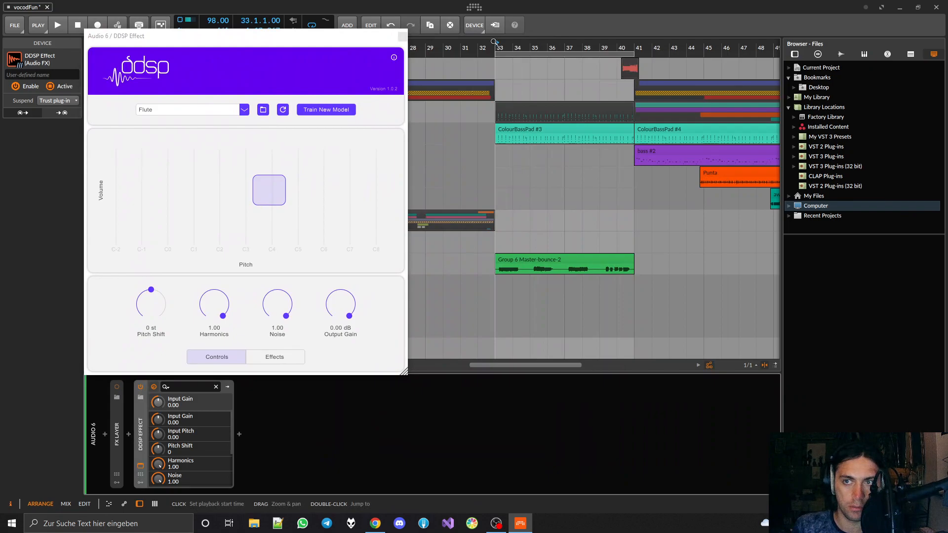
pyautogui.press('space')
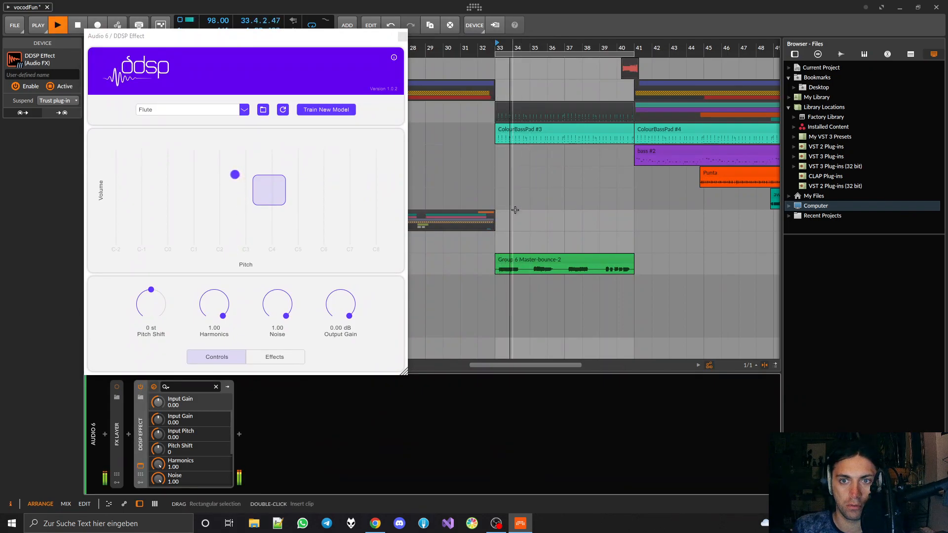
pyautogui.press('space')
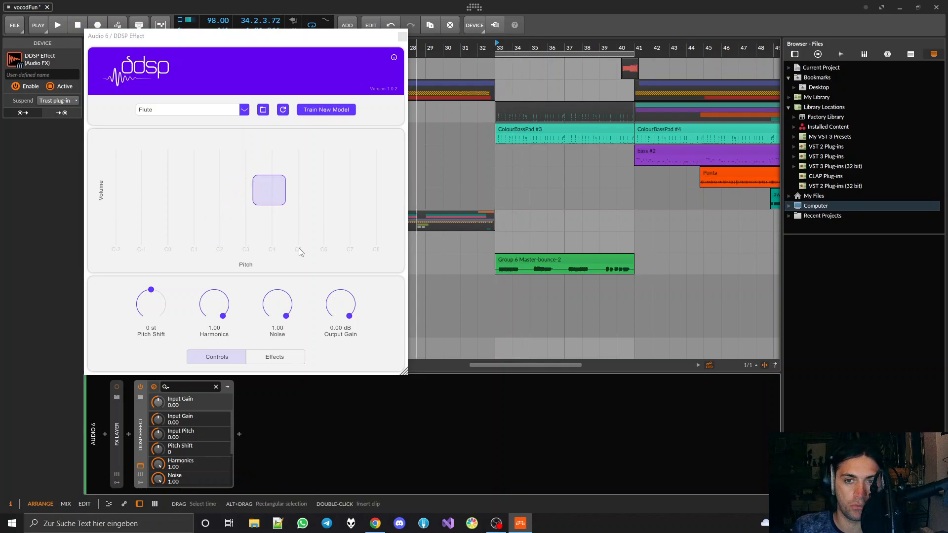
pyautogui.press('space')
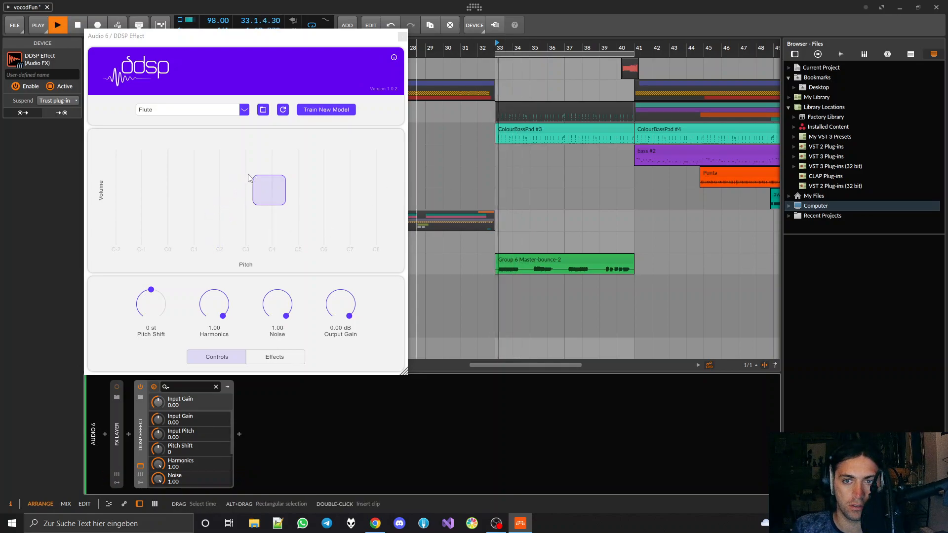
pyautogui.press('space')
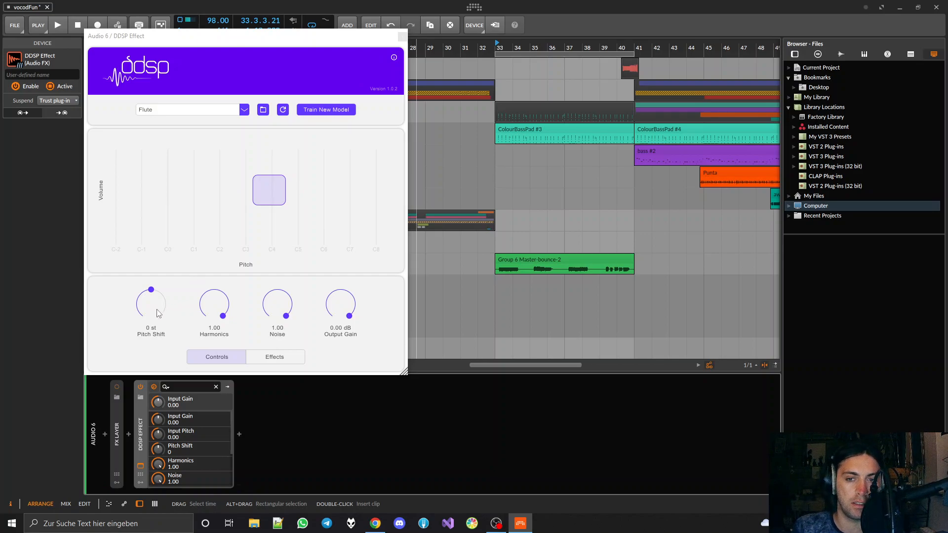
# Raise the DDSP Effect's Pitch Shift to 12 st and 24 st, playing the clip at each setting
pyautogui.moveTo(158, 313); pyautogui.dragTo(152, 283)
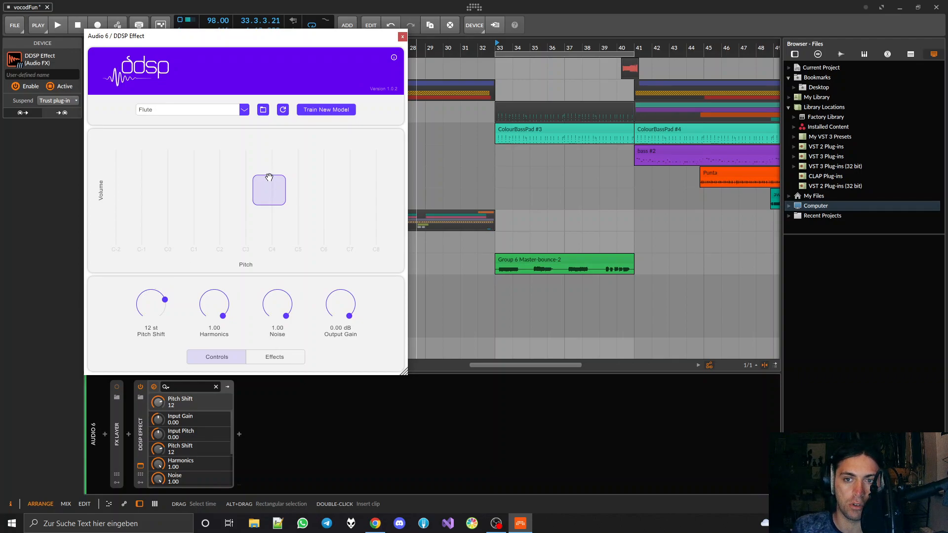
pyautogui.press('space')
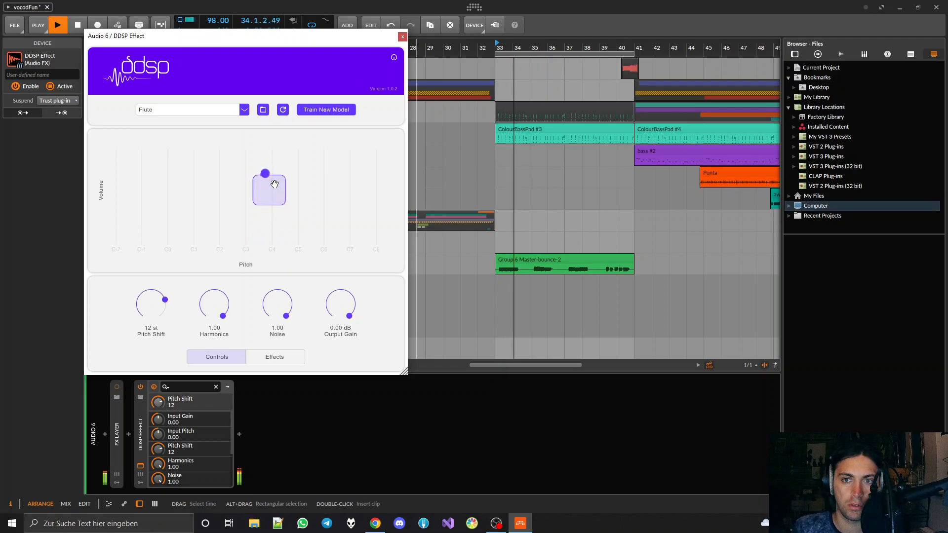
pyautogui.press('space')
pyautogui.moveTo(163, 308); pyautogui.dragTo(164, 259)
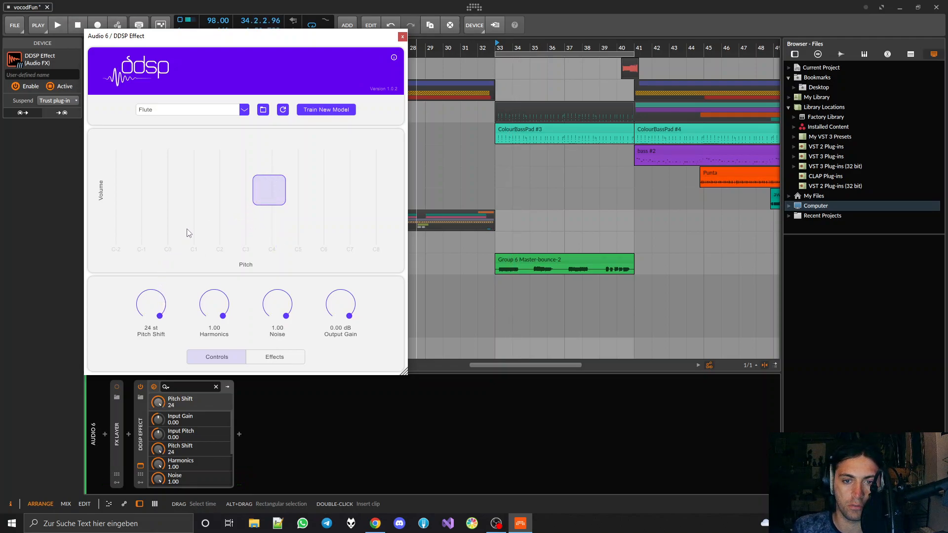
pyautogui.press('space')
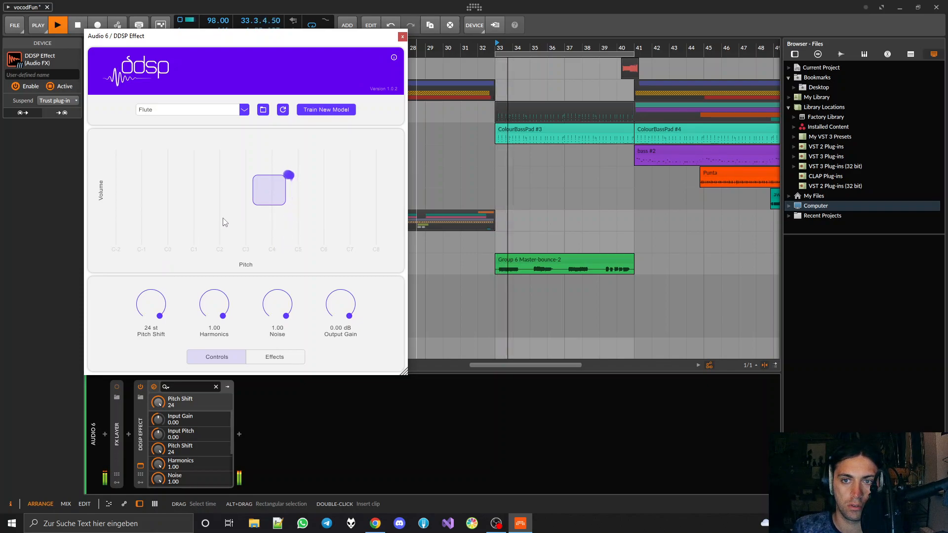
pyautogui.press('space')
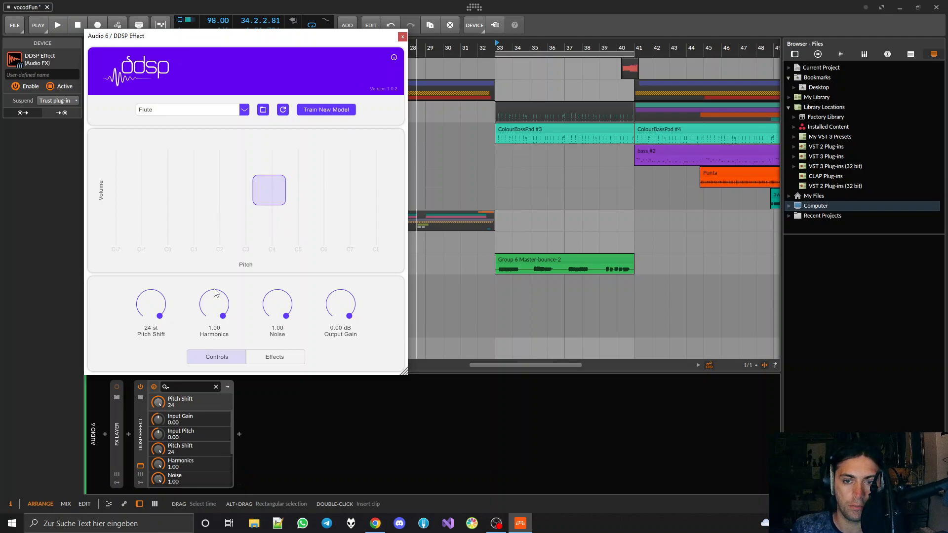
# Audition the clip with the DDSP Effect's Noise at 0.00, and restore Noise to 1.00
pyautogui.moveTo(288, 303); pyautogui.dragTo(295, 400)
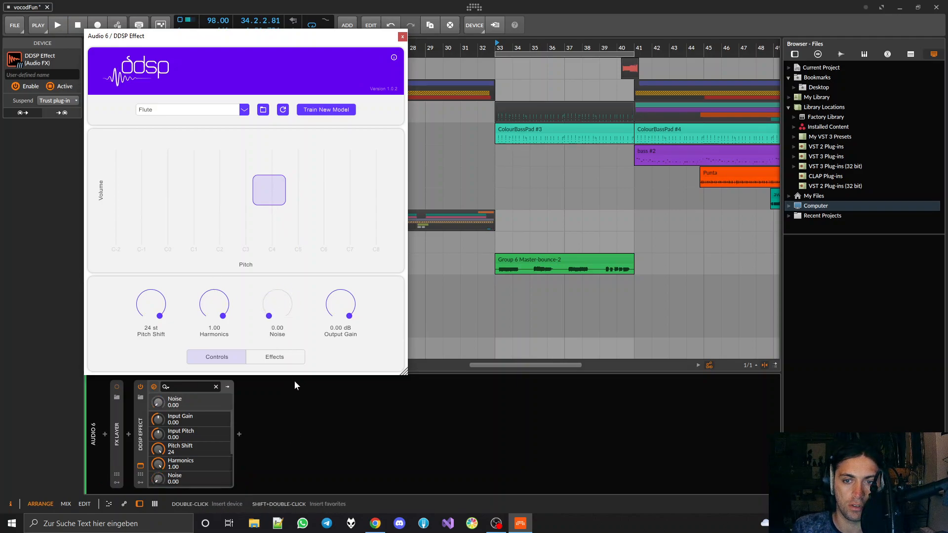
pyautogui.press('space')
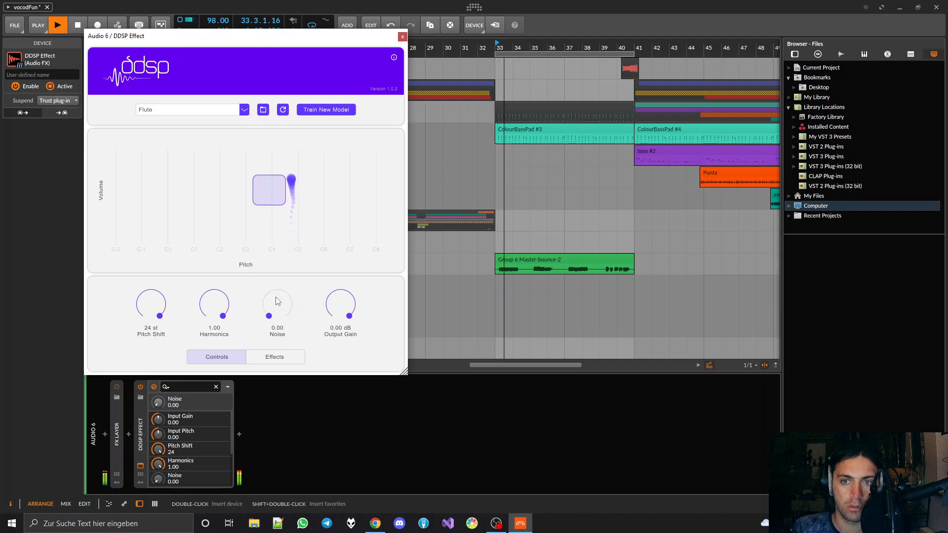
pyautogui.press('space')
pyautogui.moveTo(275, 297); pyautogui.dragTo(268, 154)
# Set the DDSP Effect's Harmonics to 0.00 and play the clip to hear only the noise component
pyautogui.moveTo(214, 303); pyautogui.dragTo(216, 348)
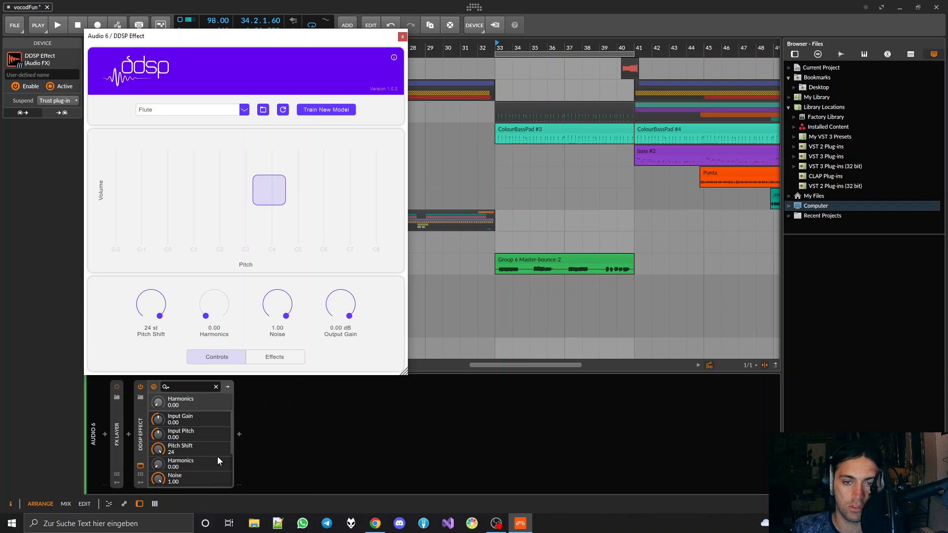
pyautogui.press('space')
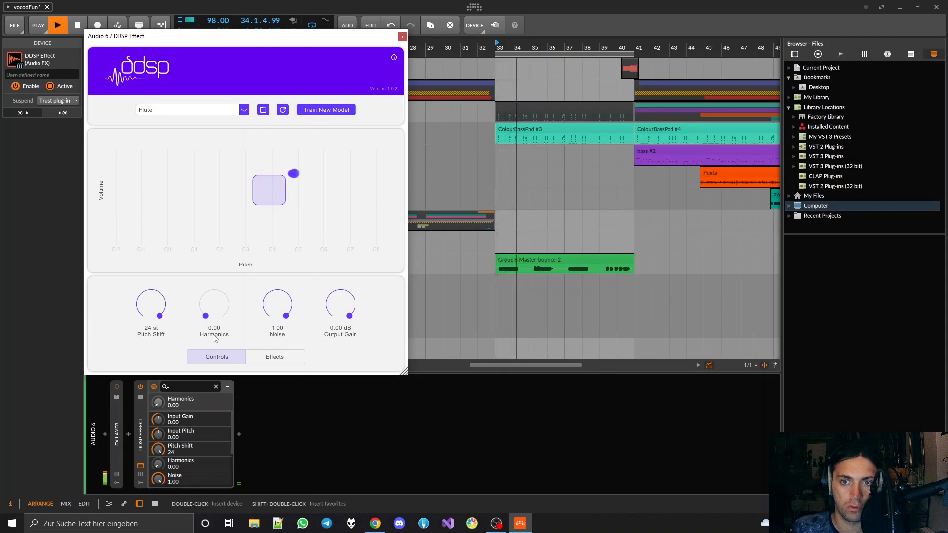
pyautogui.press('space')
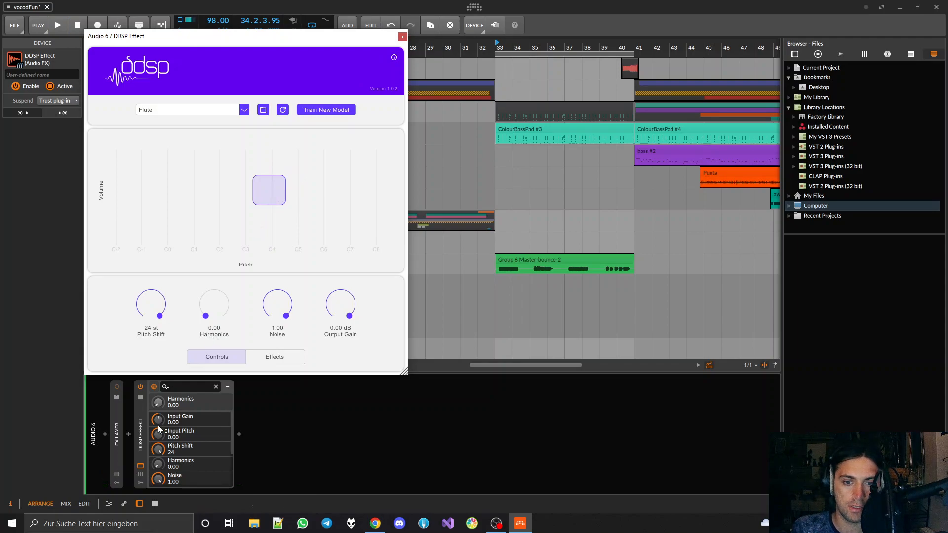
# Insert a Chain container between the FX Layer and the DDSP Effect, and move the DDSP Effect into it
pyautogui.click(128, 433)
pyautogui.write('chain')
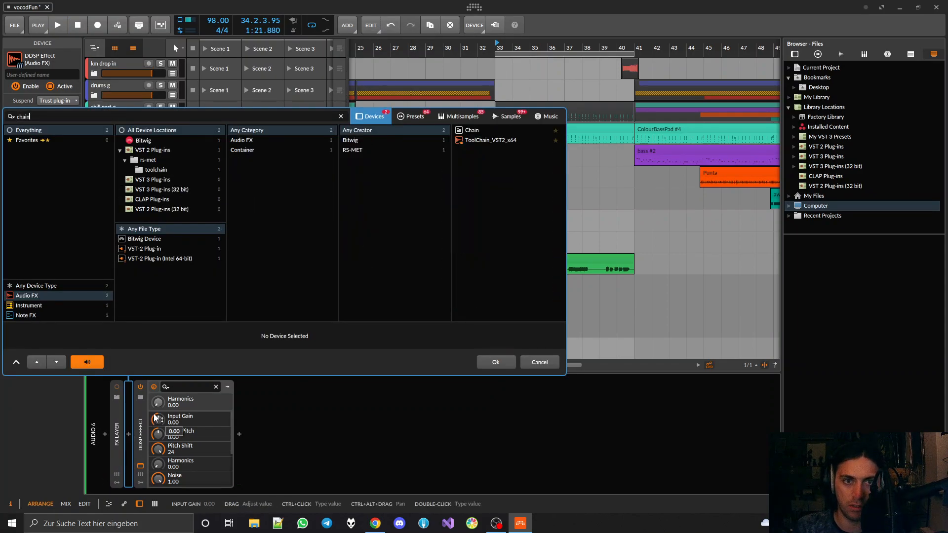
pyautogui.doubleClick(470, 131)
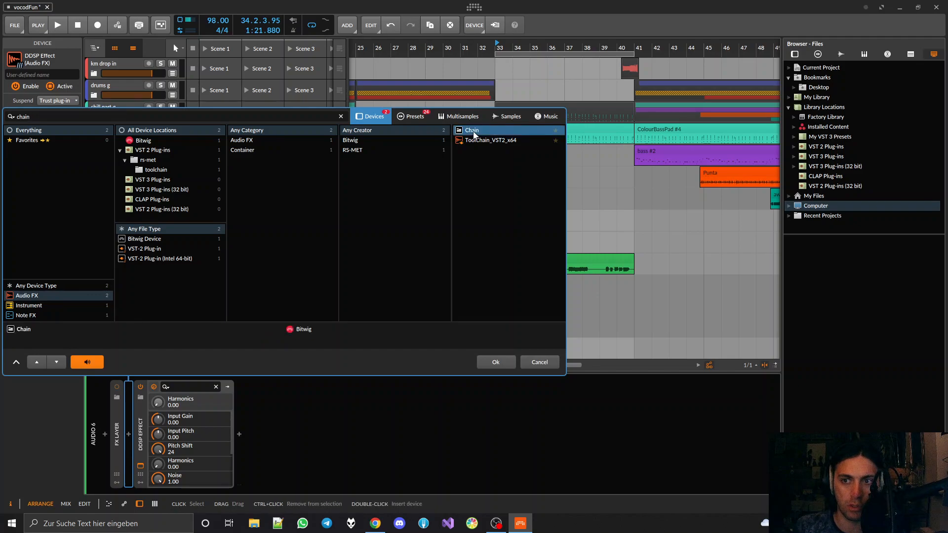
pyautogui.moveTo(198, 405); pyautogui.dragTo(186, 418)
# Keep the DDSP Effect's Noise at 1.00, raise the Chain's Gain to about +13.9 dB, and play the clip
pyautogui.moveTo(280, 310); pyautogui.dragTo(273, 283)
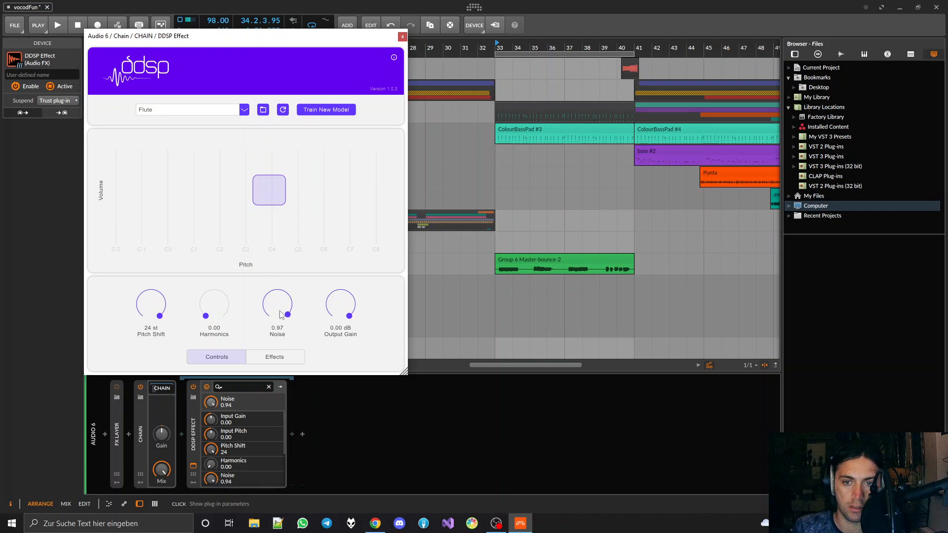
pyautogui.moveTo(344, 316); pyautogui.dragTo(345, 346)
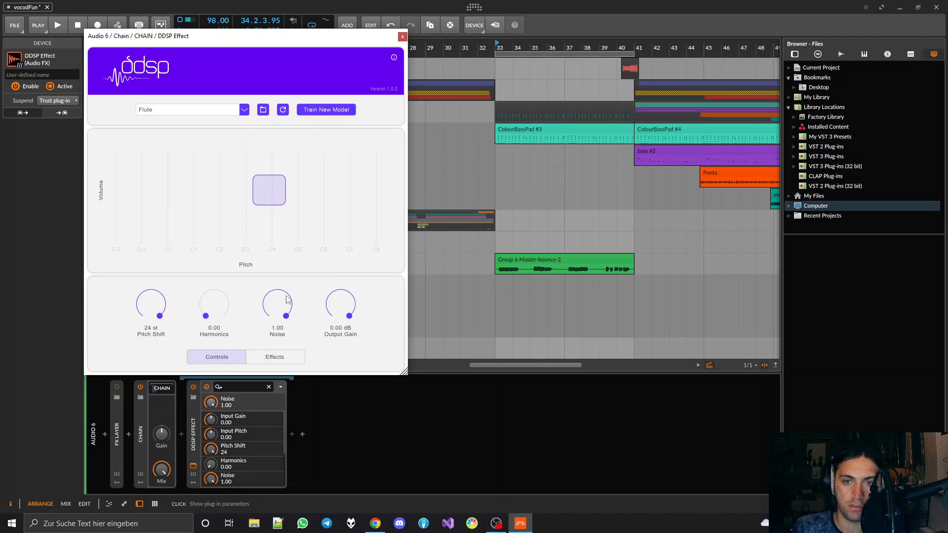
pyautogui.moveTo(164, 434); pyautogui.dragTo(164, 397)
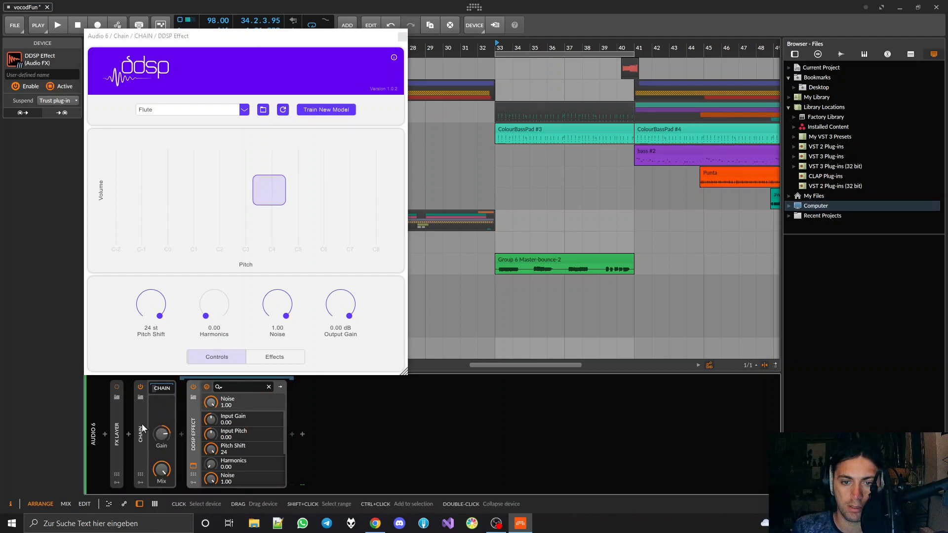
pyautogui.click(144, 423)
pyautogui.click(194, 421)
pyautogui.click(143, 419)
pyautogui.moveTo(165, 431); pyautogui.dragTo(166, 431)
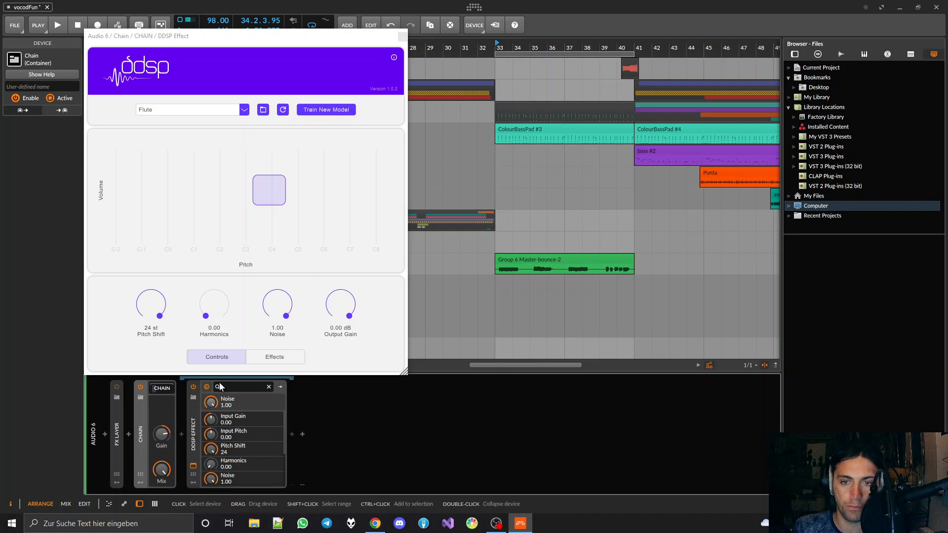
pyautogui.press('space')
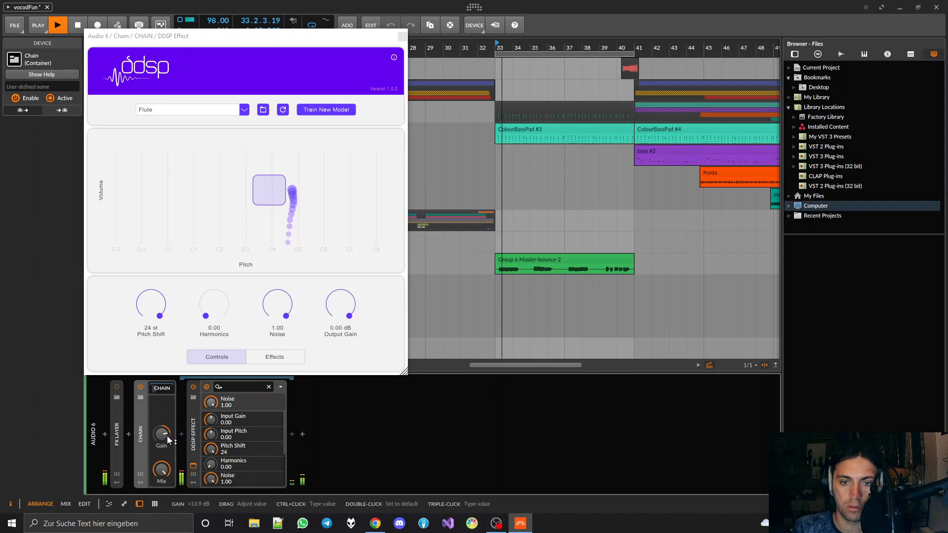
# Raise the DDSP Effect's Harmonics to 0.11 while the clip plays, and stop playback
pyautogui.moveTo(167, 436); pyautogui.dragTo(167, 434)
pyautogui.moveTo(215, 305); pyautogui.dragTo(218, 281)
pyautogui.moveTo(219, 322); pyautogui.dragTo(220, 326)
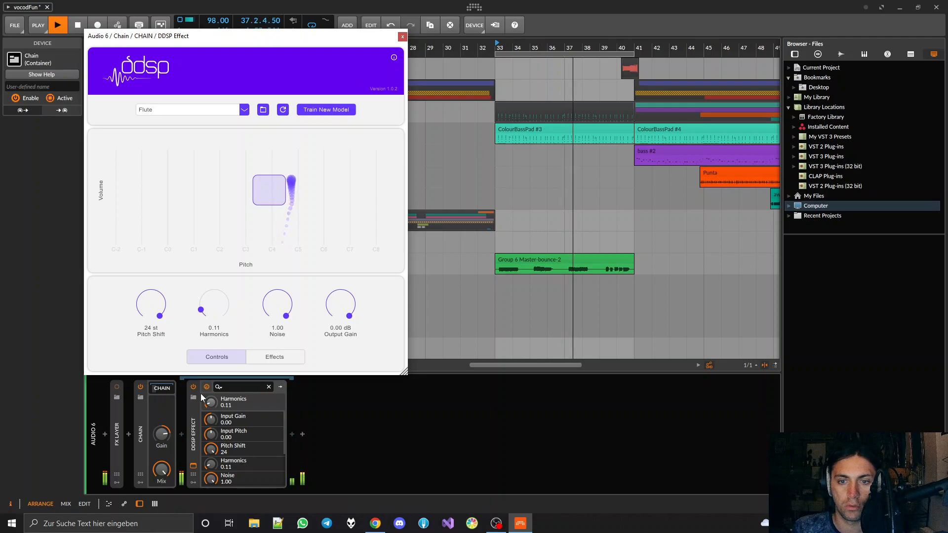
pyautogui.click(146, 406)
pyautogui.press('space')
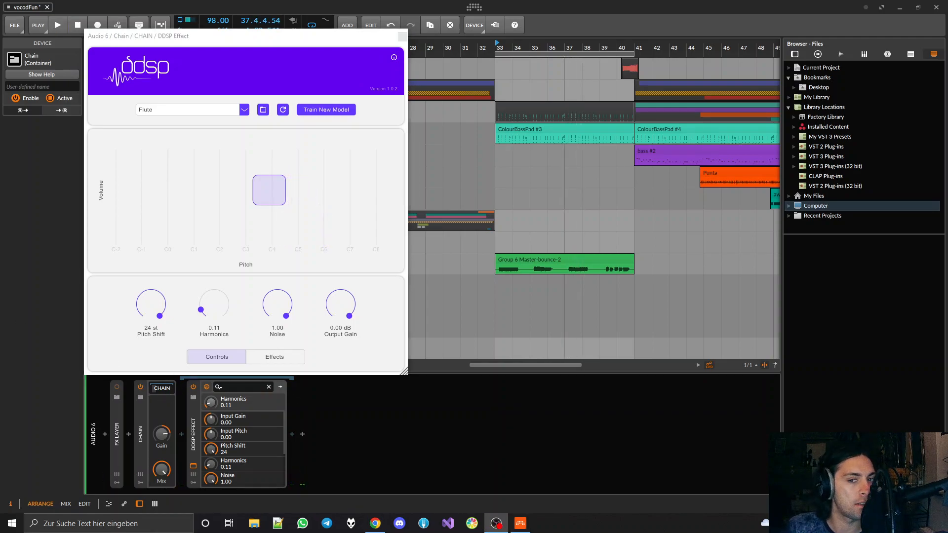
# Select the DDSP Effect device and play the clip briefly to hear the Flute model with Harmonics at 0.11
pyautogui.moveTo(270, 41); pyautogui.dragTo(270, 37)
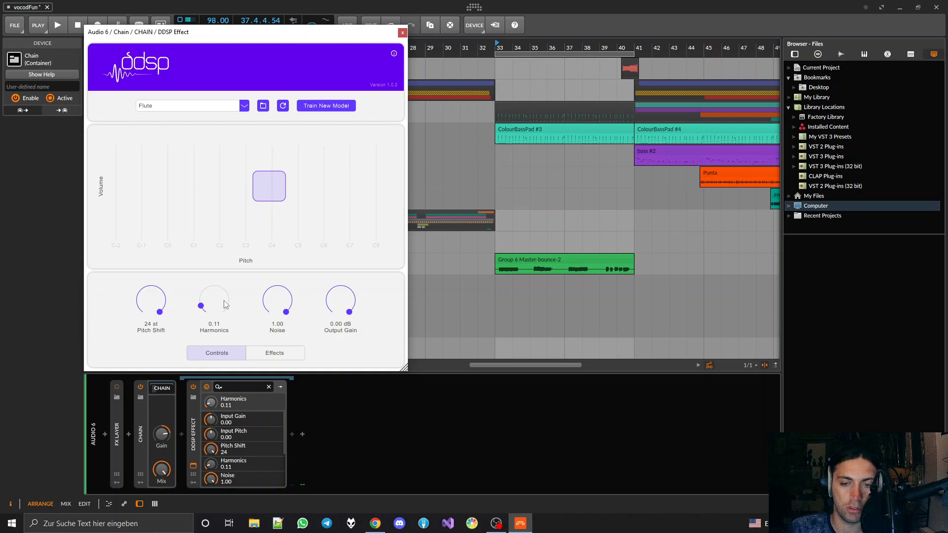
pyautogui.click(197, 425)
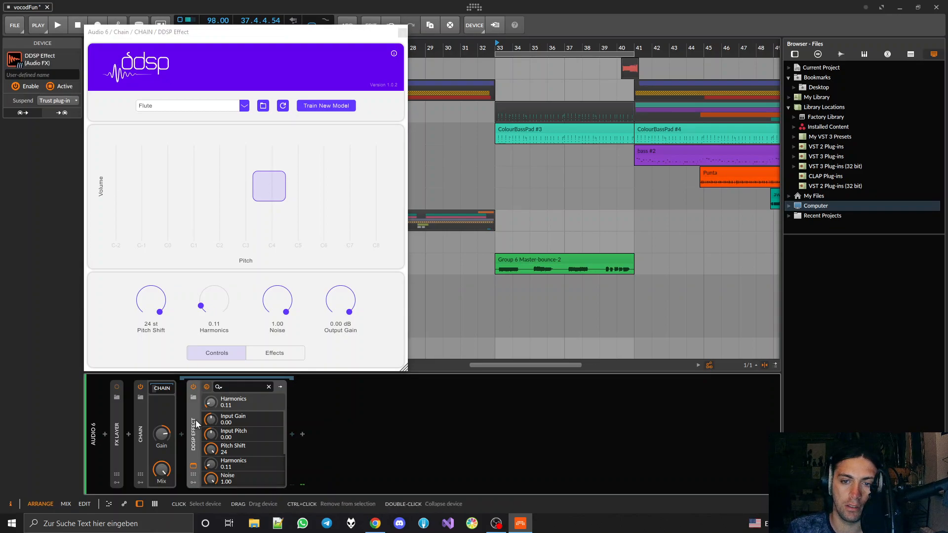
pyautogui.press('space')
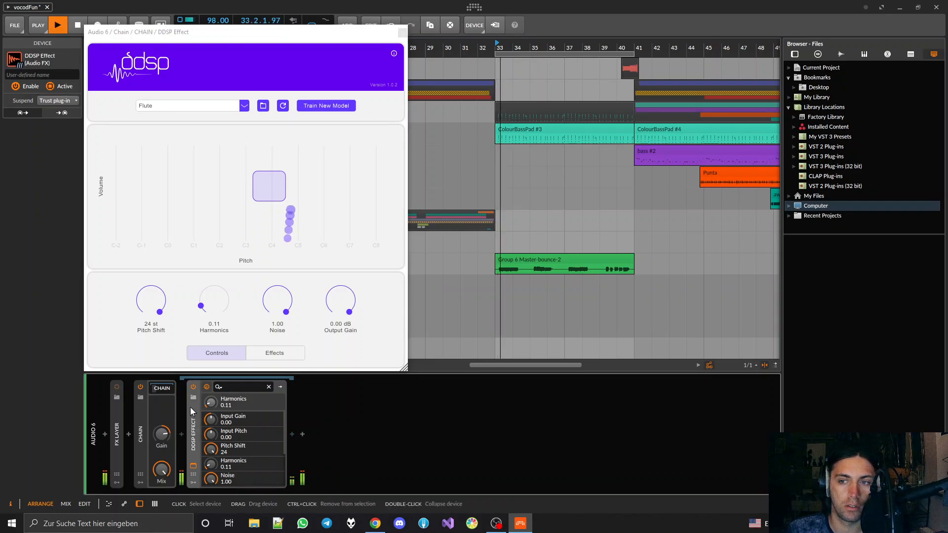
pyautogui.press('space')
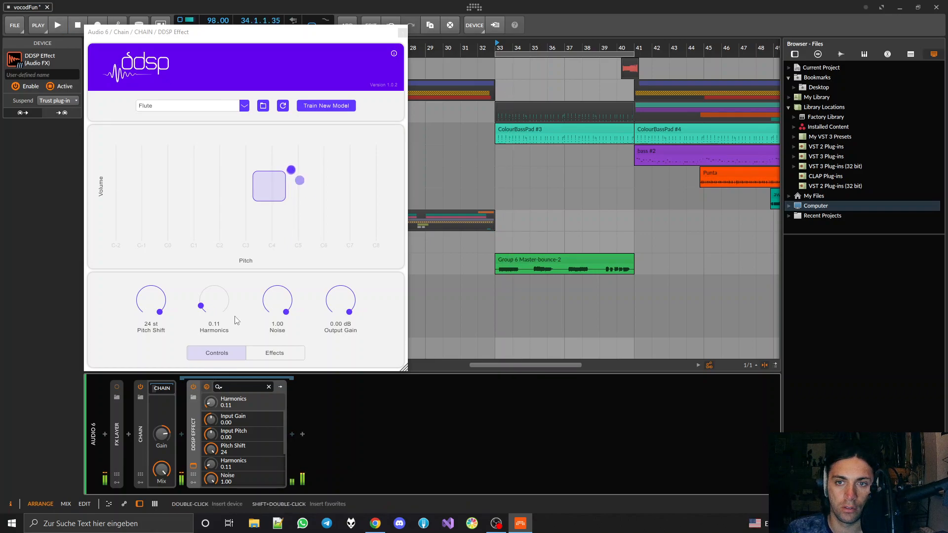
# Set the DDSP Effect's Harmonics to 0.45 and lower the Chain's Gain to +8.6 dB while playing the clip
pyautogui.moveTo(221, 312)
pyautogui.mouseDown()
pyautogui.moveTo(221, 296)
pyautogui.moveTo(221, 315)
pyautogui.mouseUp()
pyautogui.press('space')
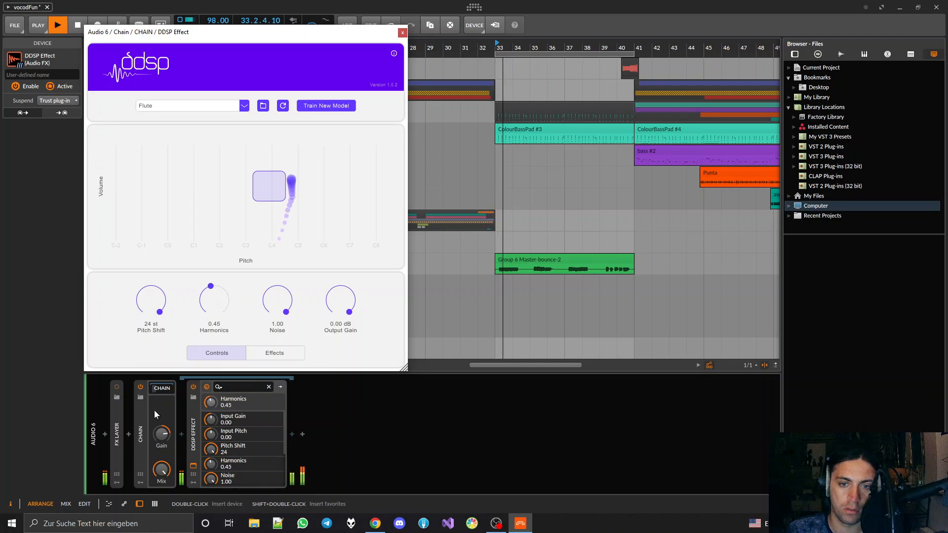
pyautogui.moveTo(160, 439)
pyautogui.mouseDown()
pyautogui.moveTo(160, 447)
pyautogui.moveTo(161, 437)
pyautogui.mouseUp()
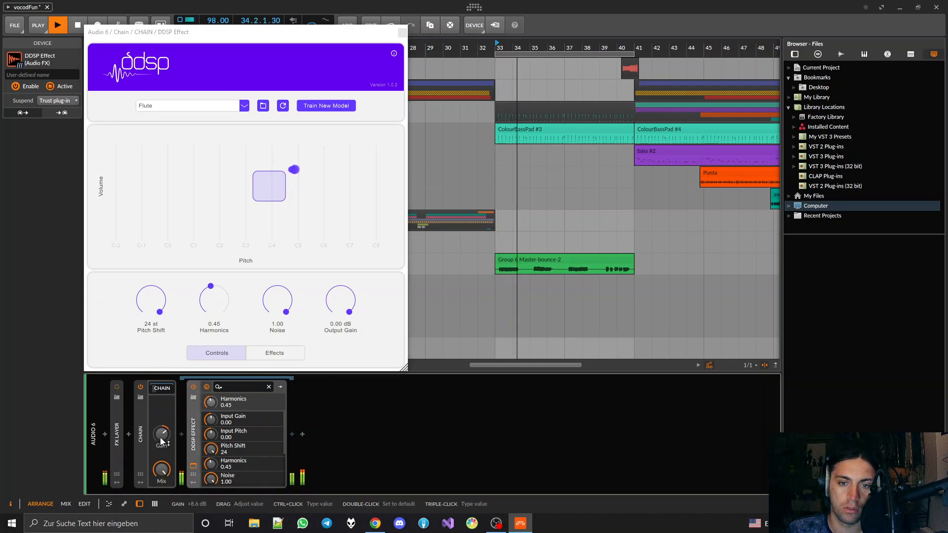
pyautogui.press('space')
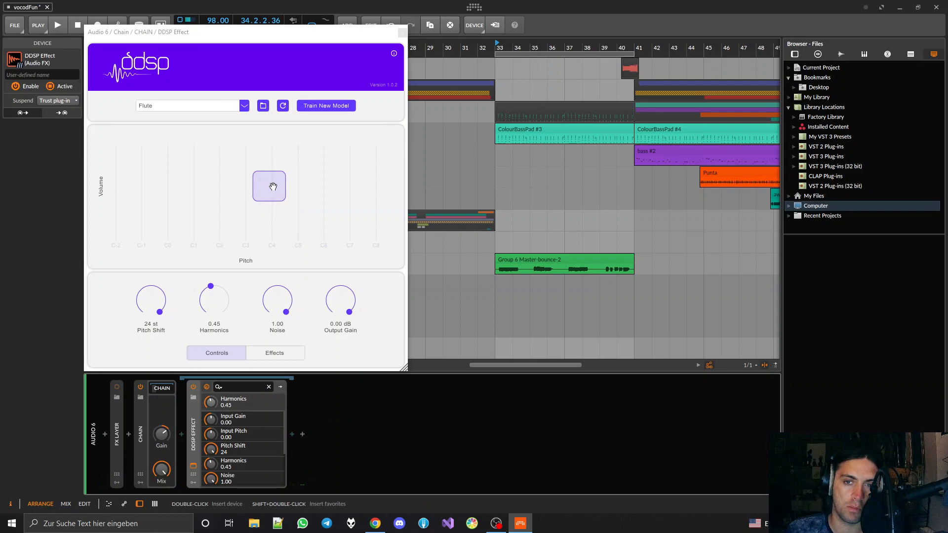
# Try shifting the input pitch and volume range during playback, and return Input Gain and Input Pitch to 0.00
pyautogui.press('space')
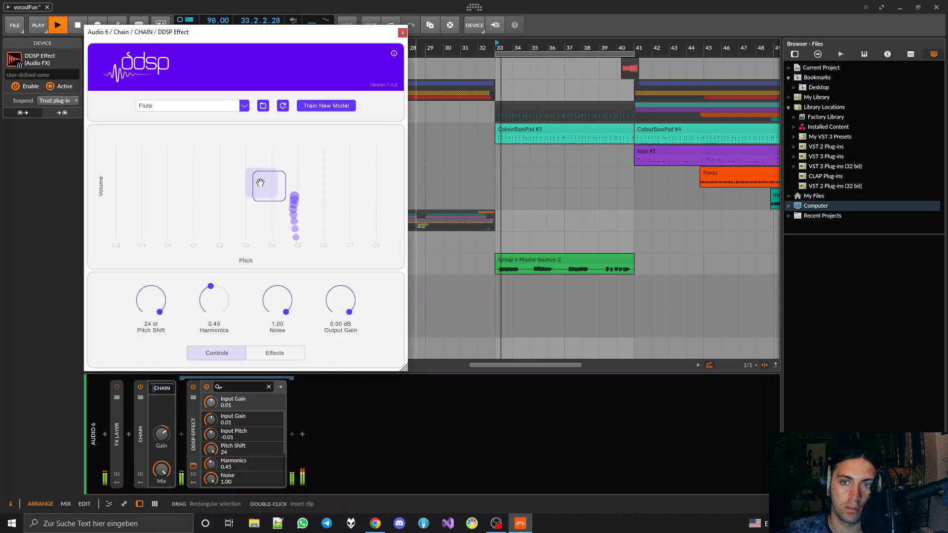
pyautogui.moveTo(238, 175); pyautogui.dragTo(270, 208)
pyautogui.press('space')
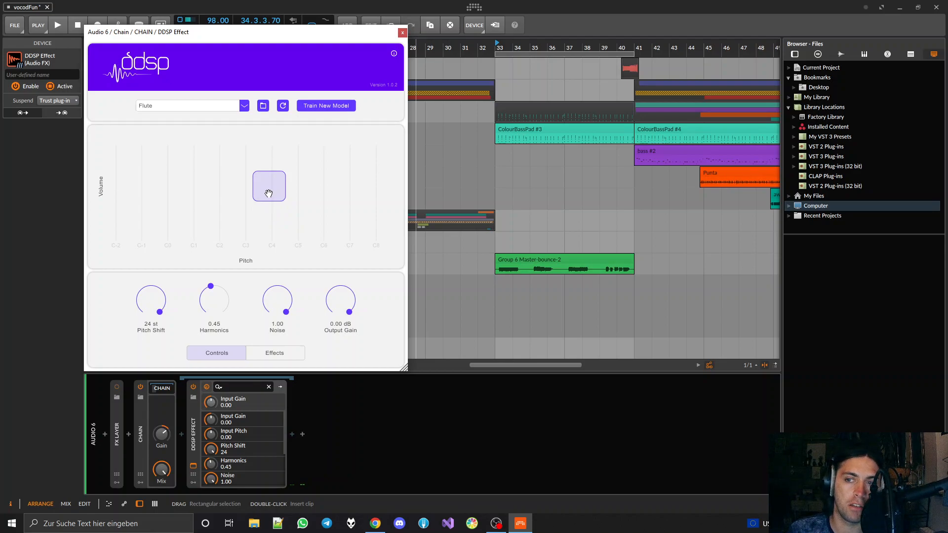
pyautogui.click(489, 48)
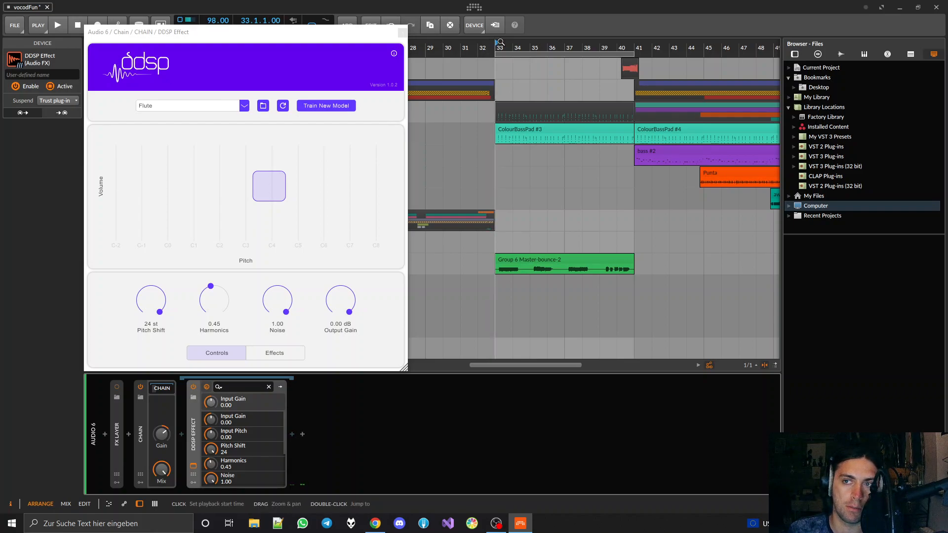
pyautogui.moveTo(268, 183); pyautogui.dragTo(267, 218)
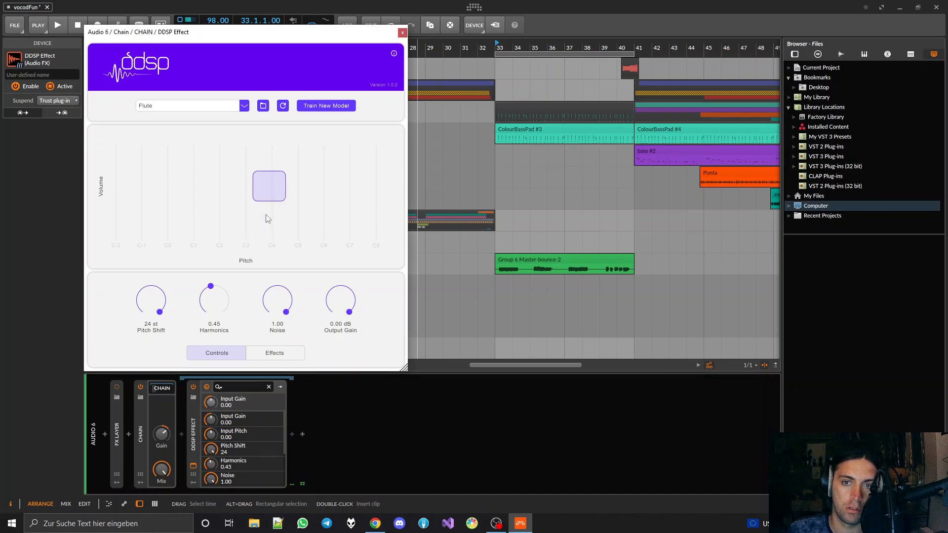
# Switch the DDSP Effect's model to Violin, set the playback start to bar 35, and play the clip
pyautogui.click(242, 107)
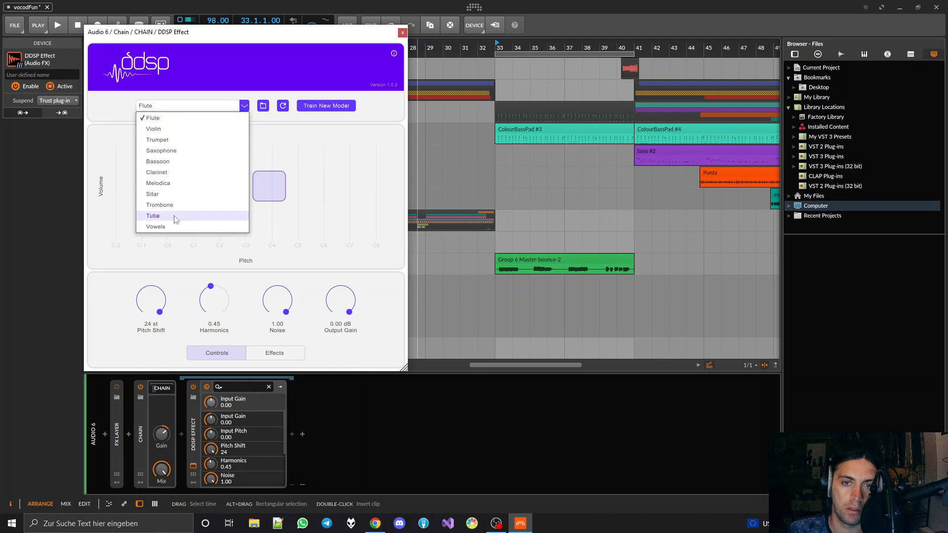
pyautogui.click(174, 129)
pyautogui.scroll(6, 535, 138)
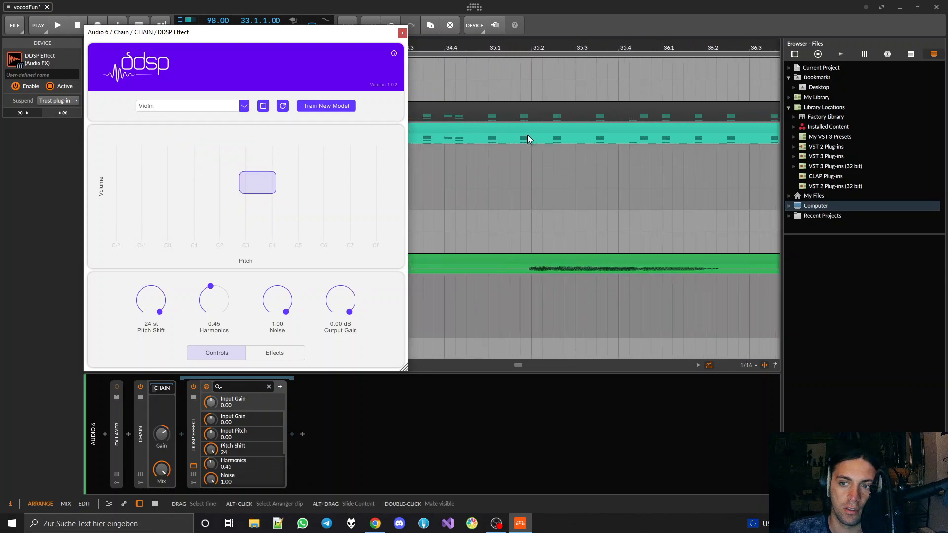
pyautogui.click(498, 58)
pyautogui.scroll(-6, 518, 142)
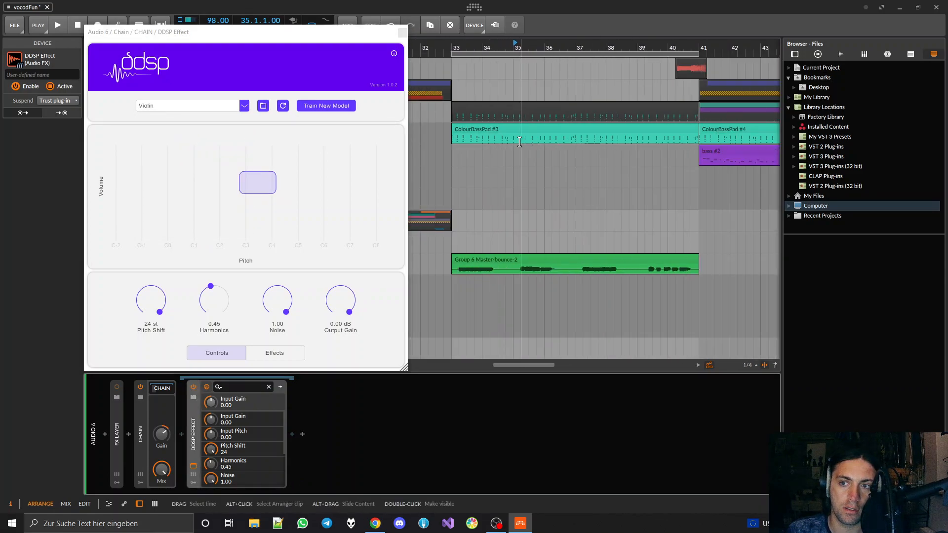
pyautogui.press('space')
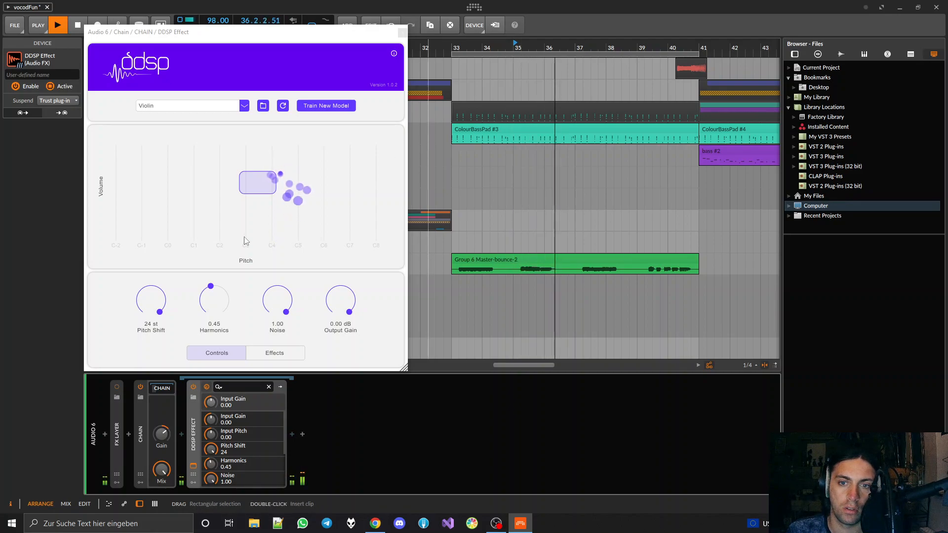
pyautogui.press('space')
# Switch the model to Trumpet and set Pitch Shift to 12 st while playing the clip
pyautogui.click(243, 106)
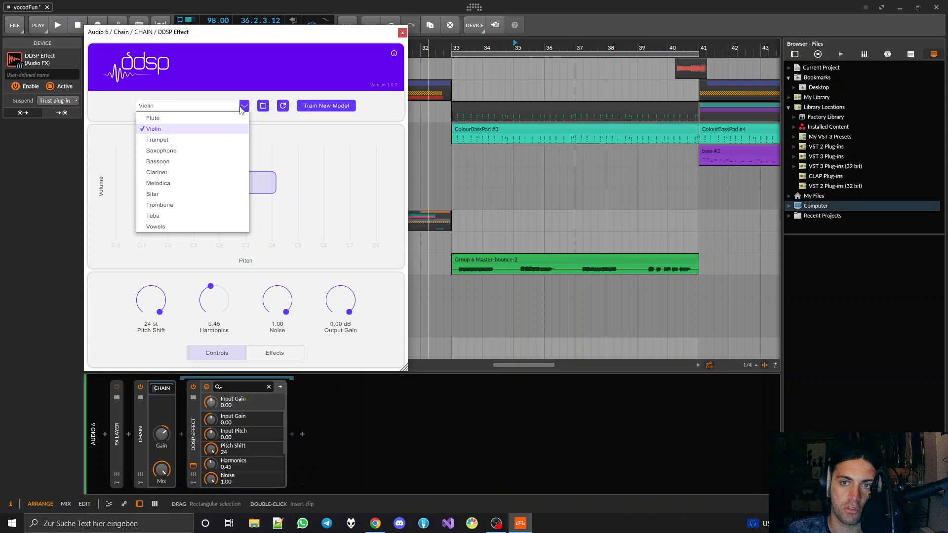
pyautogui.click(211, 140)
pyautogui.press('space')
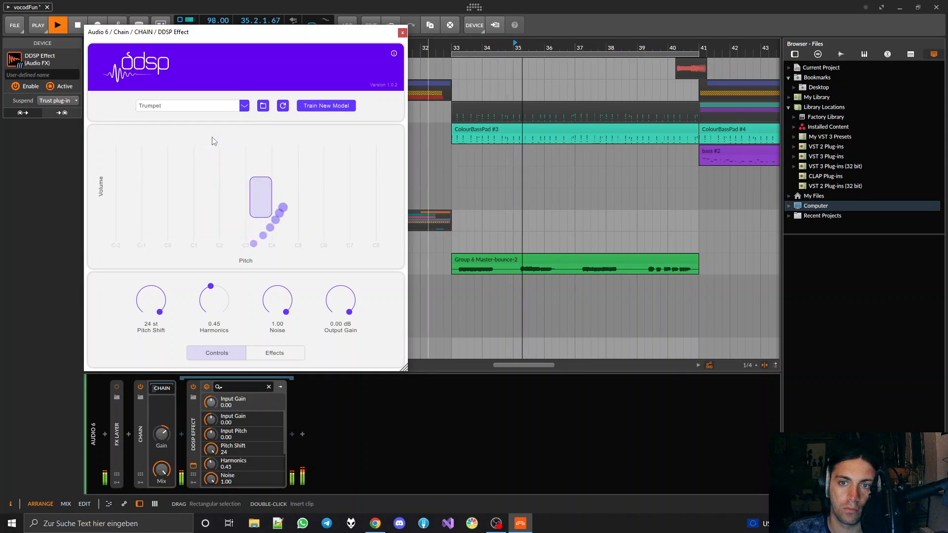
pyautogui.moveTo(161, 295); pyautogui.dragTo(164, 324)
pyautogui.press('space')
pyautogui.press('space')
# Switch the model back to Violin and play the clip at the 12 st pitch shift
pyautogui.press('space')
pyautogui.click(232, 106)
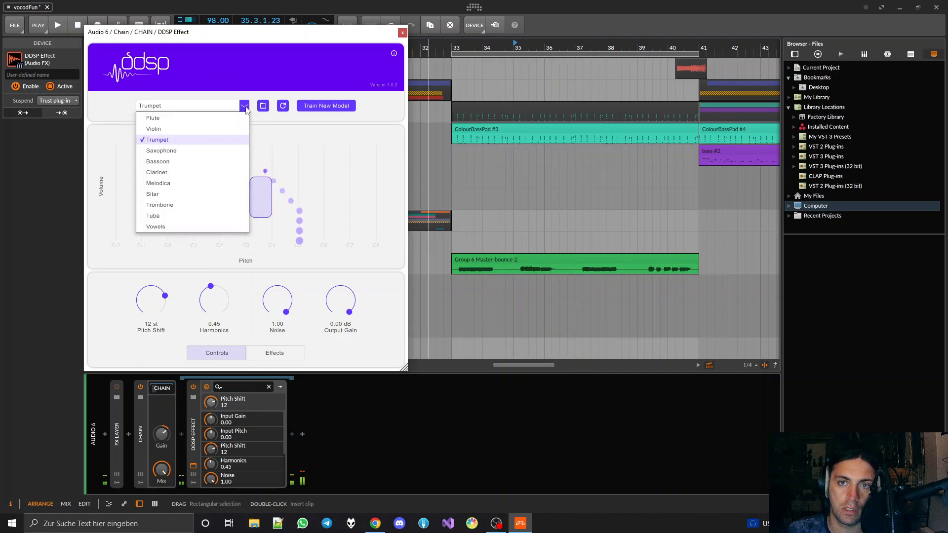
pyautogui.click(181, 129)
pyautogui.press('space')
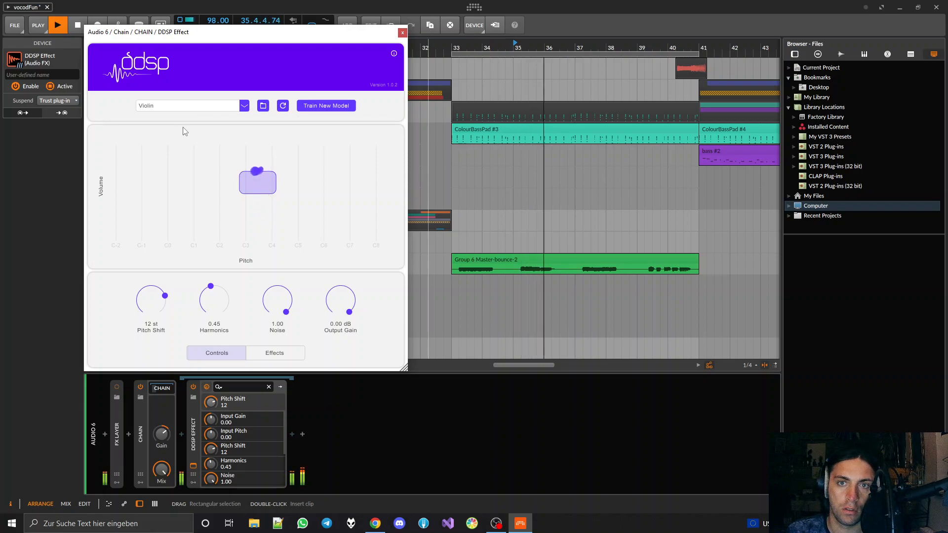
pyautogui.press('space')
pyautogui.click(243, 107)
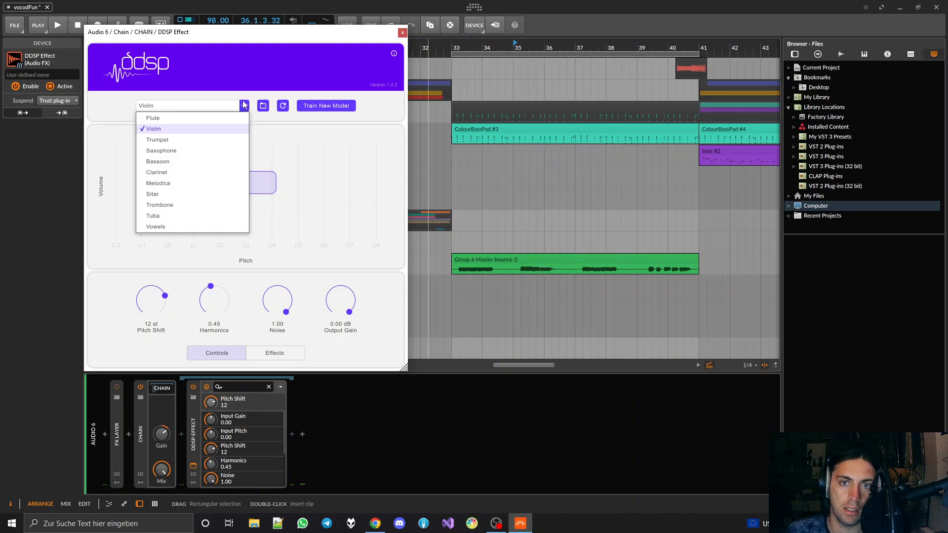
pyautogui.click(280, 315)
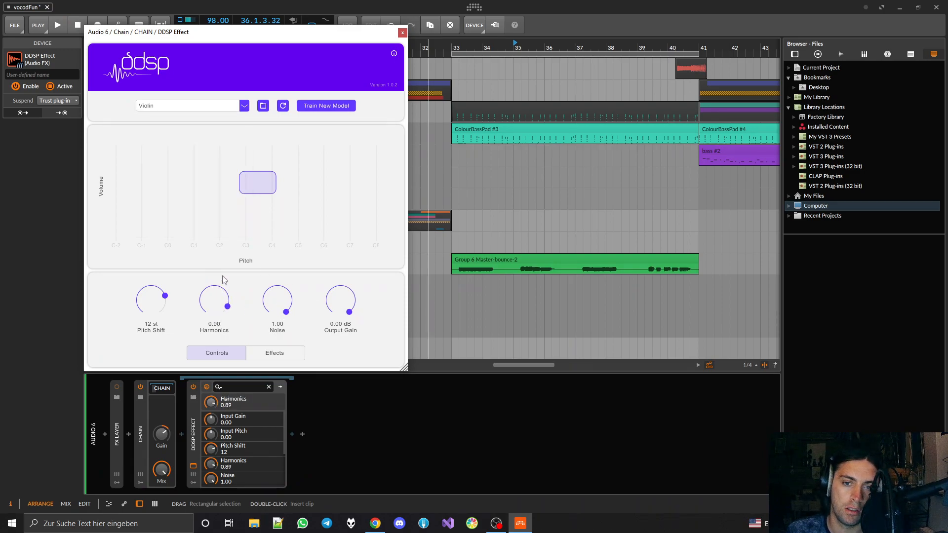
# Set Harmonics to 1.00, Noise to 0.87 and Output Gain to -13.20 dB while playing the clip
pyautogui.scroll(-3, 298, 308)
pyautogui.press('space')
pyautogui.scroll(-5, 345, 308)
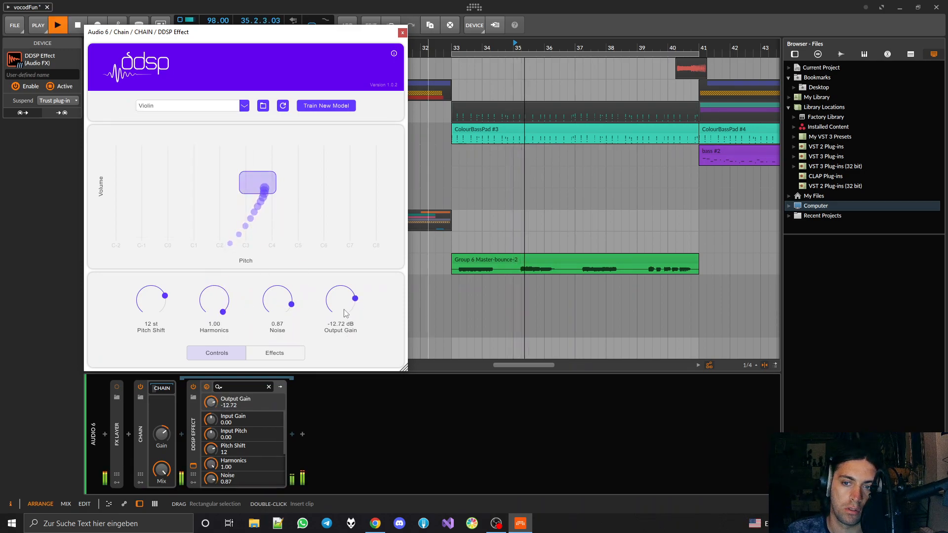
pyautogui.scroll(-1, 344, 308)
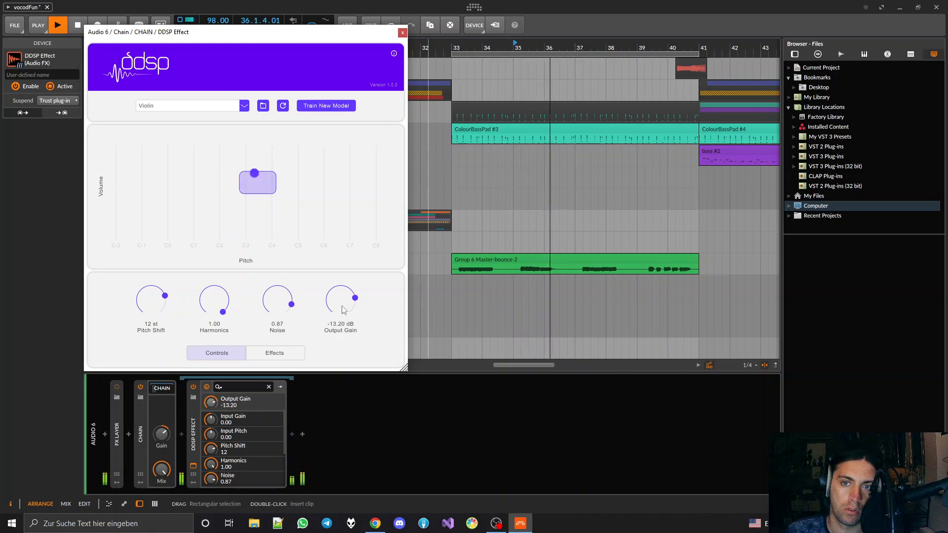
pyautogui.press('space')
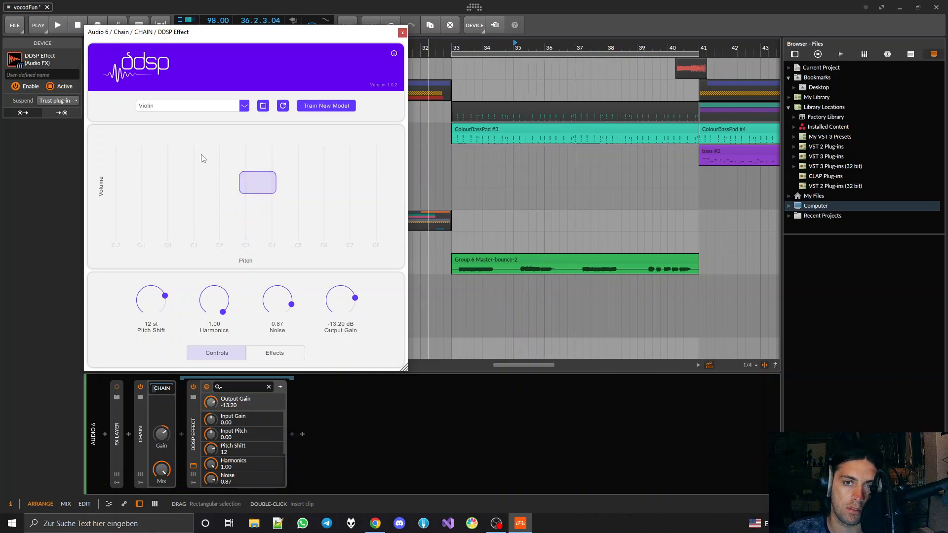
# Switch the model to Saxophone and raise Output Gain to -12.24 dB while playing the clip
pyautogui.click(184, 107)
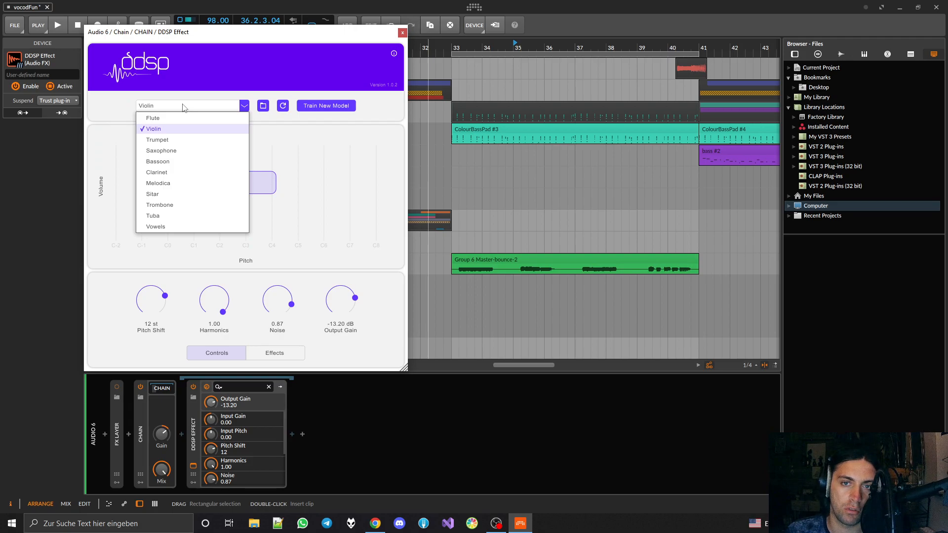
pyautogui.click(165, 152)
pyautogui.press('space')
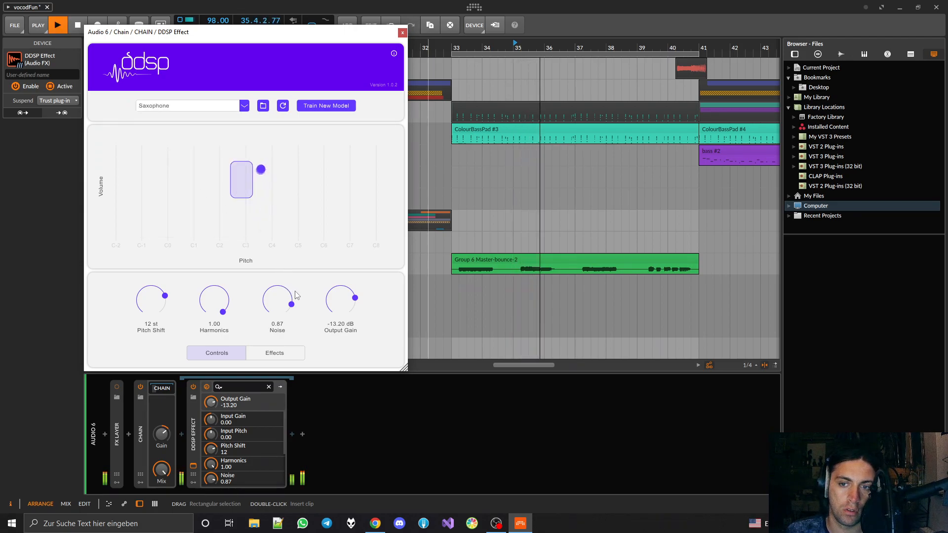
pyautogui.moveTo(327, 292); pyautogui.dragTo(328, 290)
pyautogui.press('space')
# Switch the model to Bassoon and lower Pitch Shift to -12 st while playing the clip
pyautogui.click(187, 105)
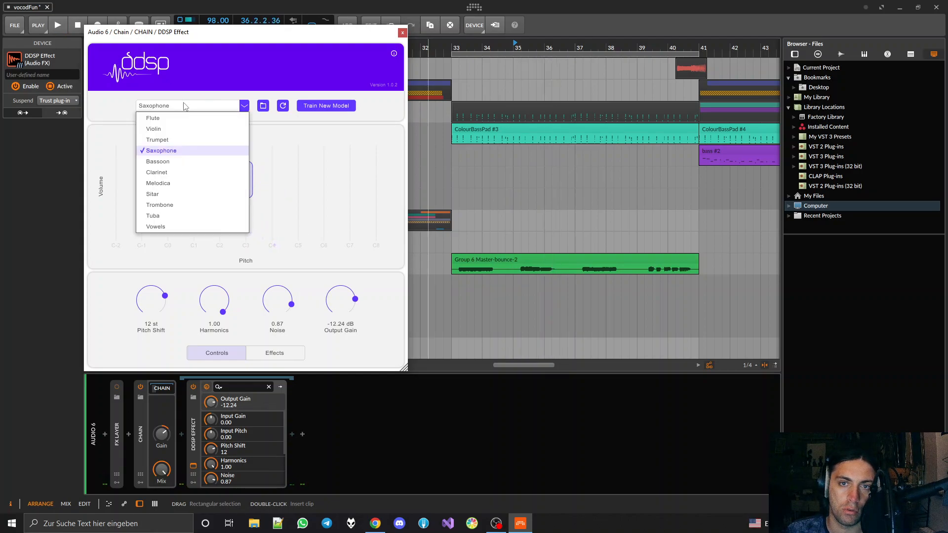
pyautogui.click(163, 163)
pyautogui.press('space')
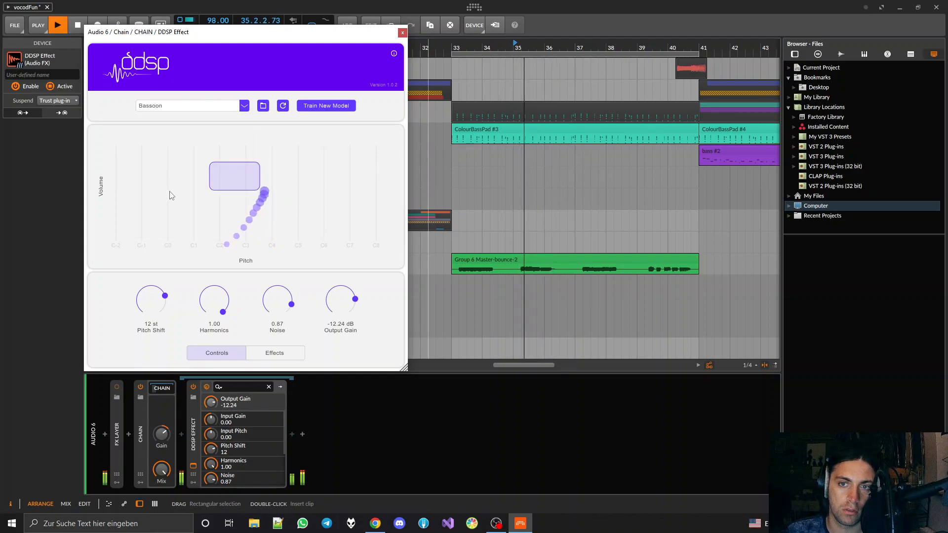
pyautogui.moveTo(153, 301)
pyautogui.mouseDown()
pyautogui.moveTo(159, 323)
pyautogui.moveTo(151, 310)
pyautogui.mouseUp()
pyautogui.press('space')
pyautogui.press('space')
pyautogui.moveTo(158, 330); pyautogui.dragTo(159, 336)
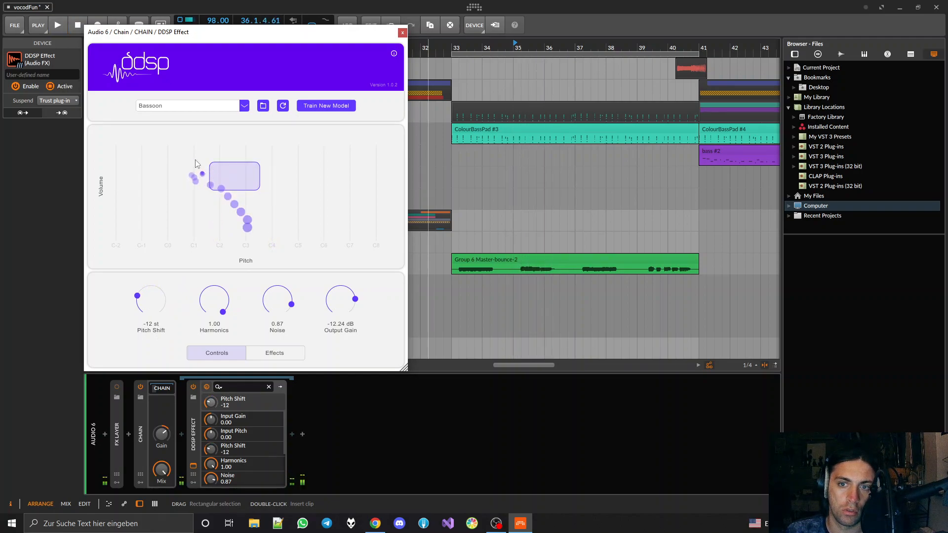
# Switch the model to Clarinet, audition the clip at pitch shifts of -24 and 0 st, and set Pitch Shift to 12 st
pyautogui.click(197, 105)
pyautogui.click(168, 174)
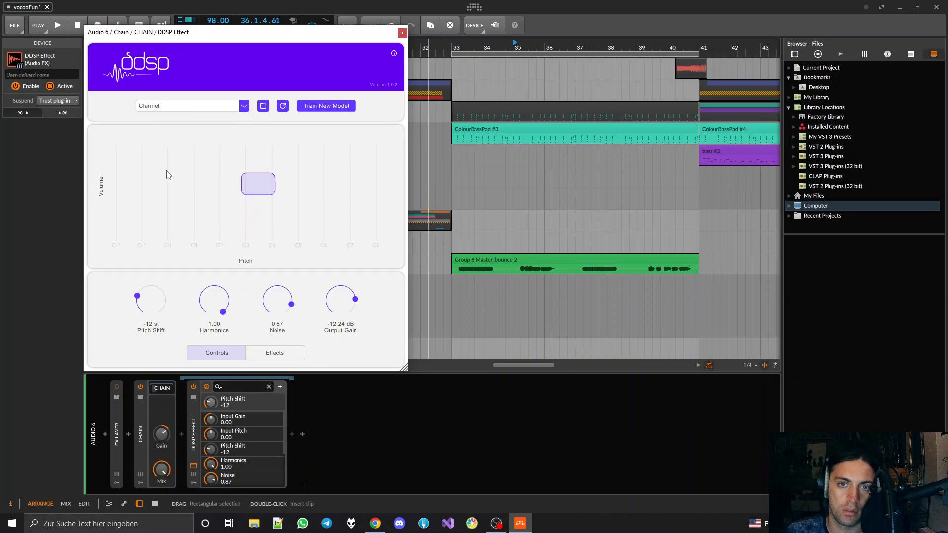
pyautogui.press('space')
pyautogui.moveTo(154, 309); pyautogui.dragTo(159, 343)
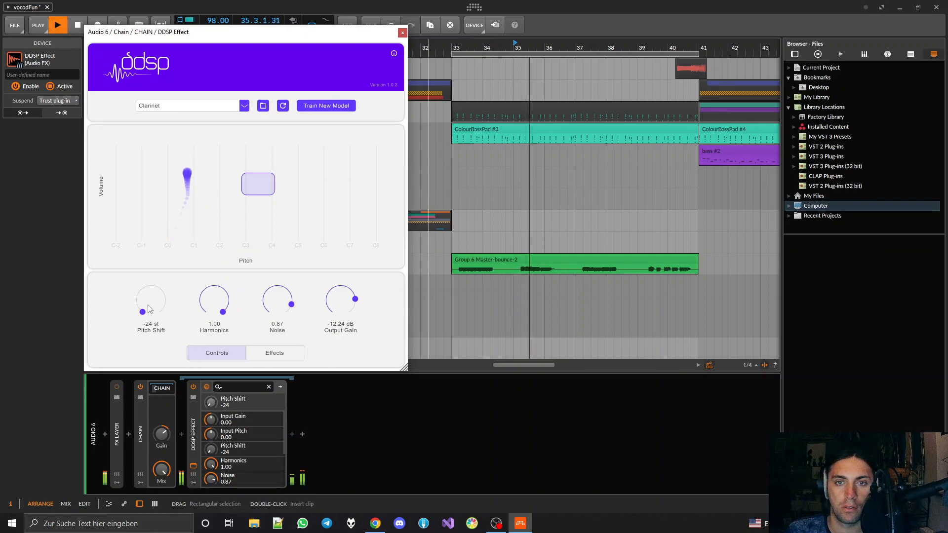
pyautogui.press('space')
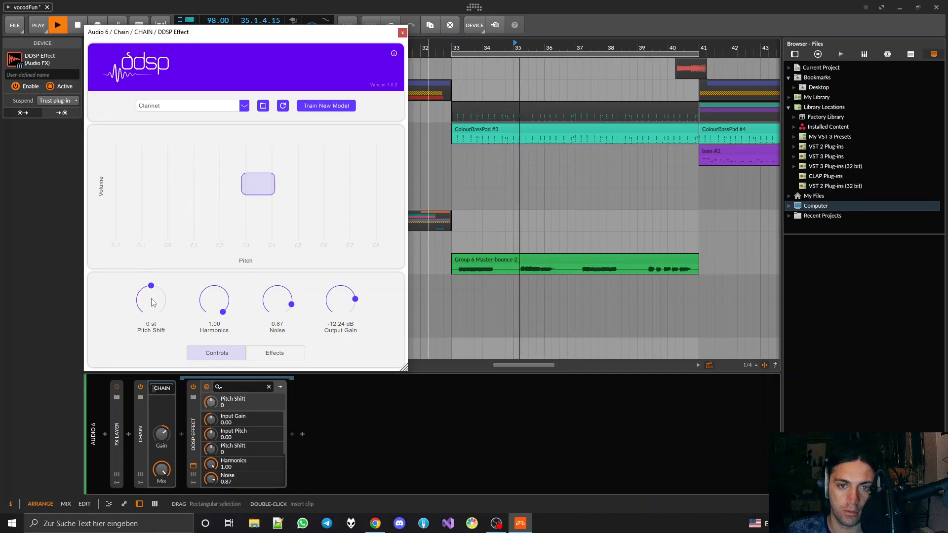
pyautogui.moveTo(153, 302); pyautogui.dragTo(159, 187)
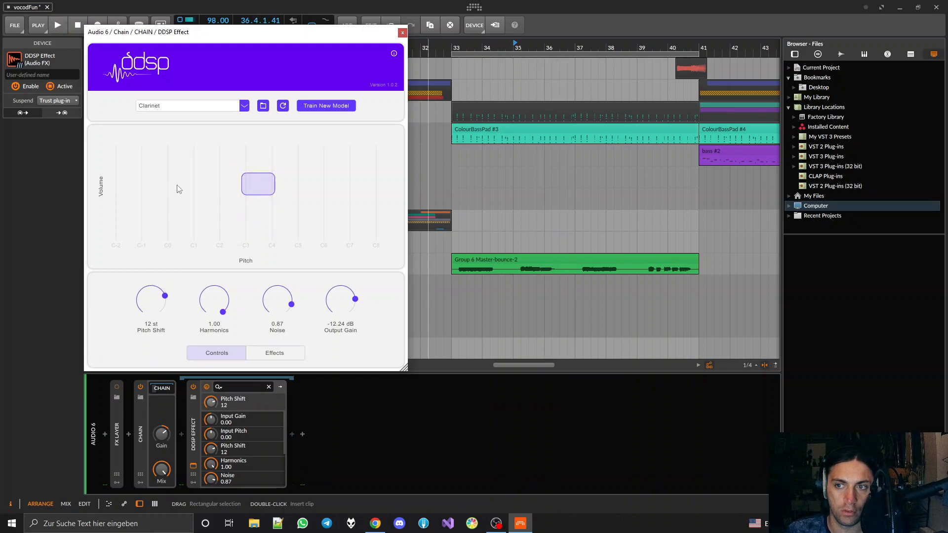
# Switch the DDSP Effect's model to Melodica and lower Pitch Shift to 0 st while playing the clip
pyautogui.click(202, 106)
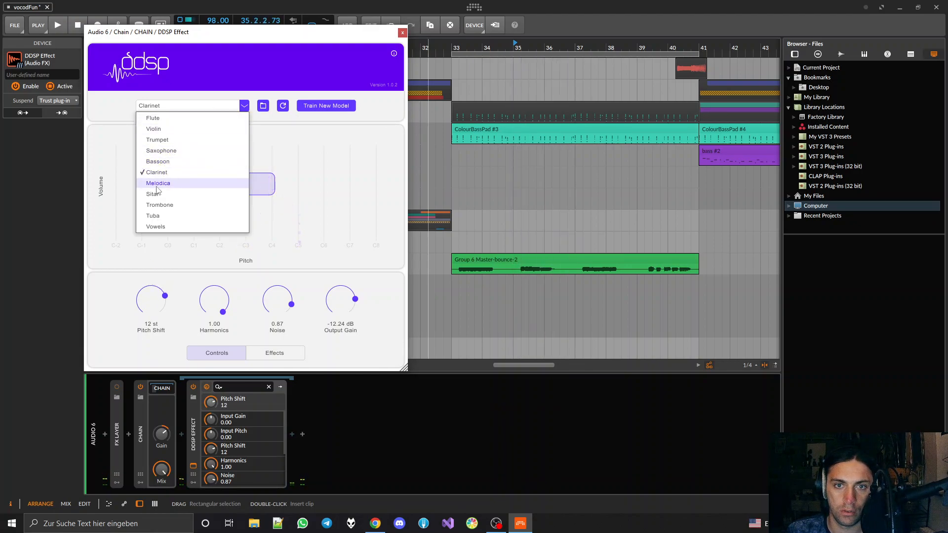
pyautogui.click(180, 182)
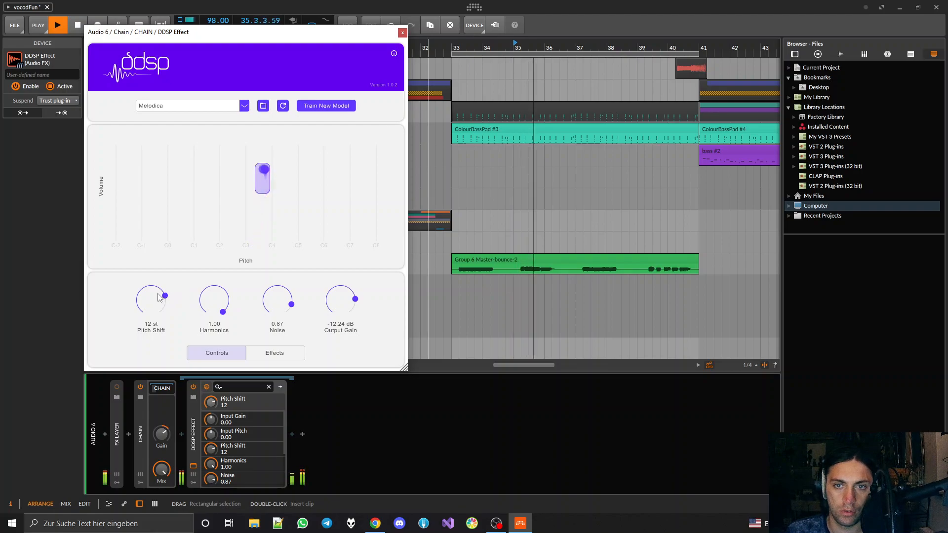
pyautogui.moveTo(158, 298); pyautogui.dragTo(163, 349)
pyautogui.press('space')
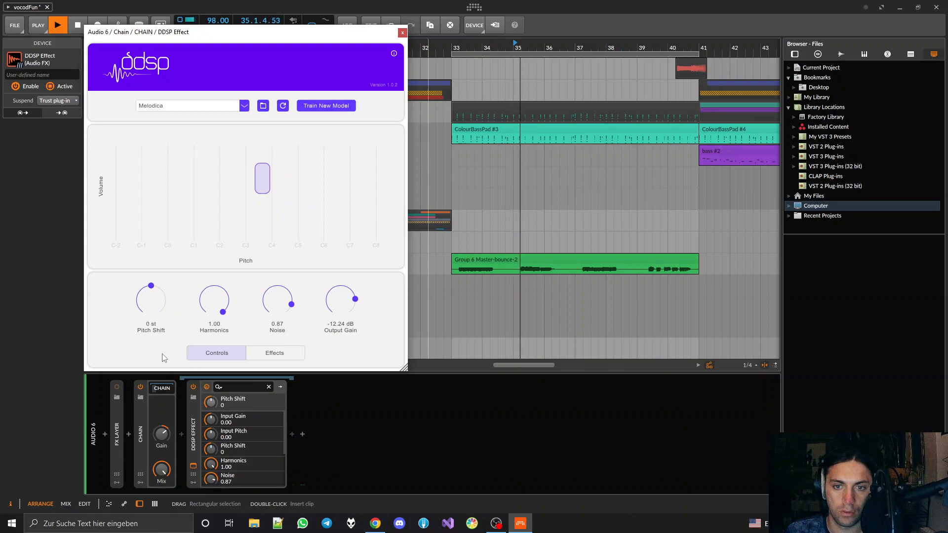
# Audition the clip with the Sitar model and with the Trombone model
pyautogui.click(192, 105)
pyautogui.click(163, 197)
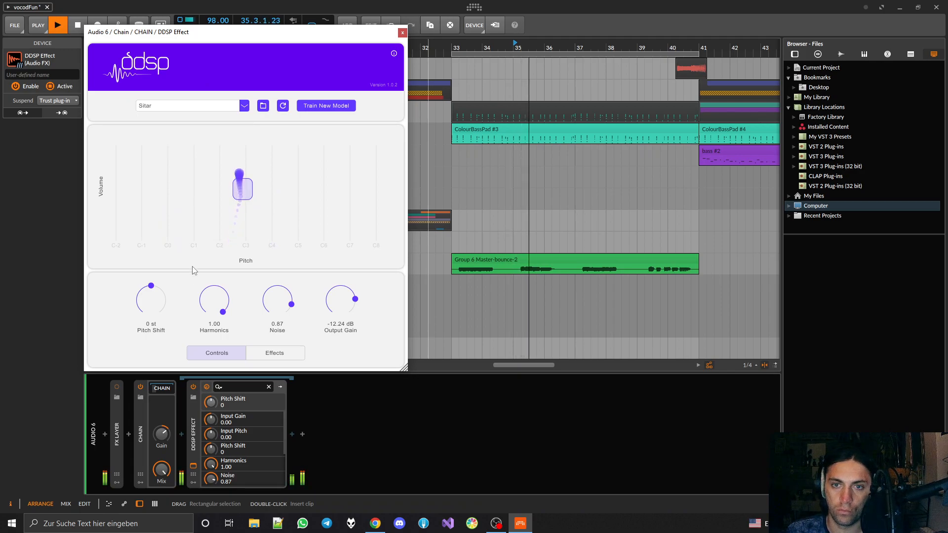
pyautogui.press('space')
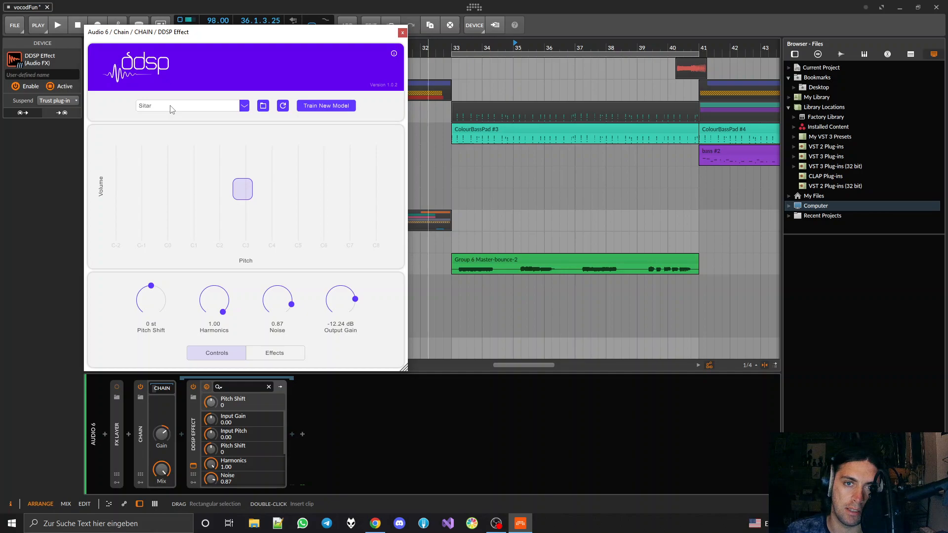
pyautogui.click(172, 108)
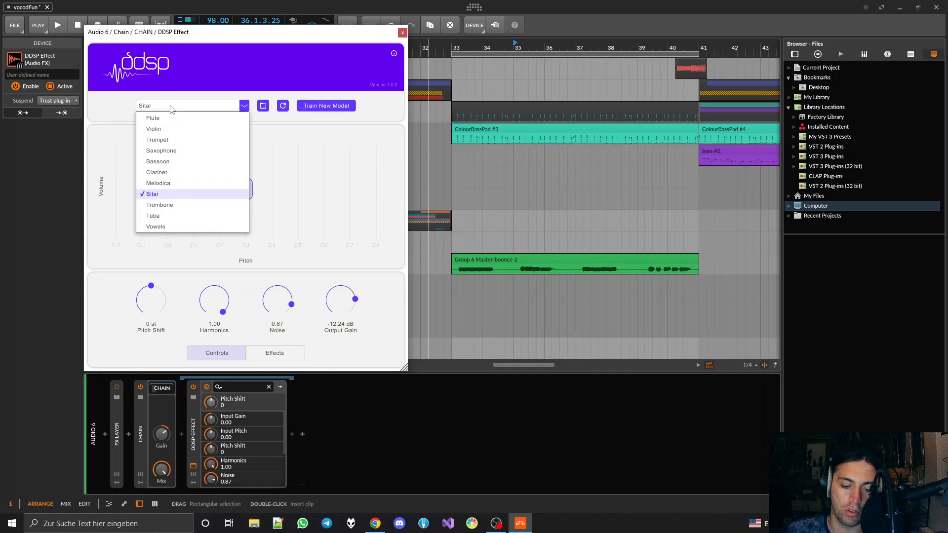
pyautogui.click(167, 204)
pyautogui.press('space')
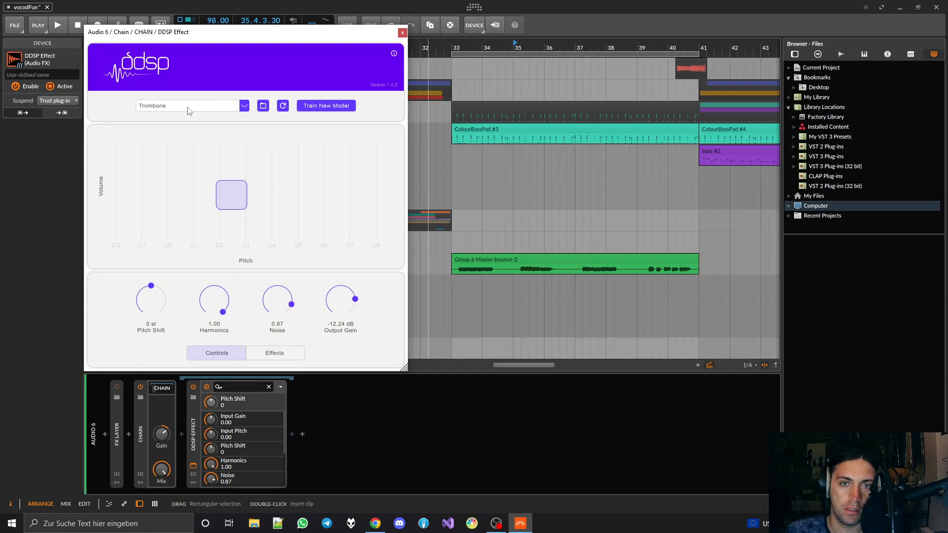
# Switch the model to Tuba and audition the clip at pitch shifts of -12 and -24 st
pyautogui.click(189, 110)
pyautogui.click(154, 217)
pyautogui.press('space')
pyautogui.moveTo(154, 313); pyautogui.dragTo(155, 324)
pyautogui.press('space')
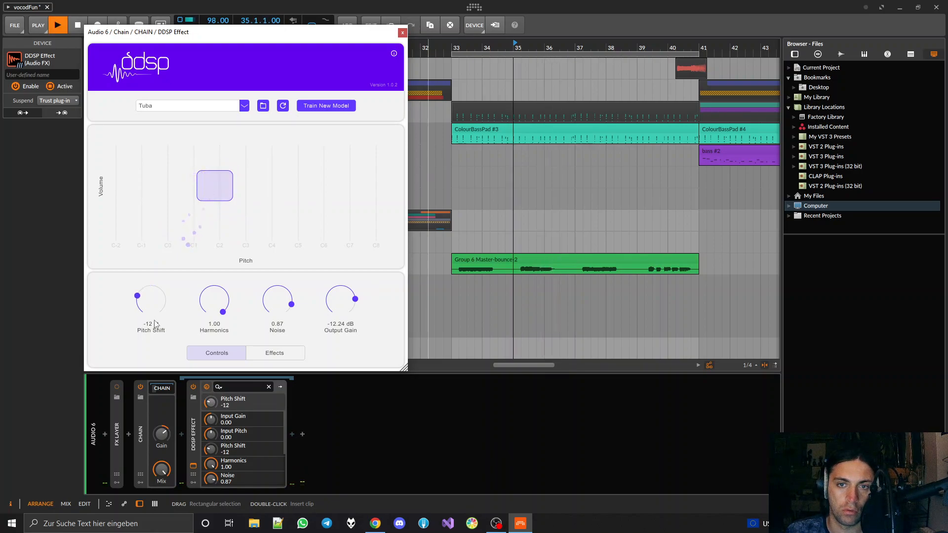
pyautogui.moveTo(155, 303); pyautogui.dragTo(166, 334)
pyautogui.press('space')
# Switch the model to Vowels and raise Pitch Shift to 12 st while playing the clip
pyautogui.click(195, 105)
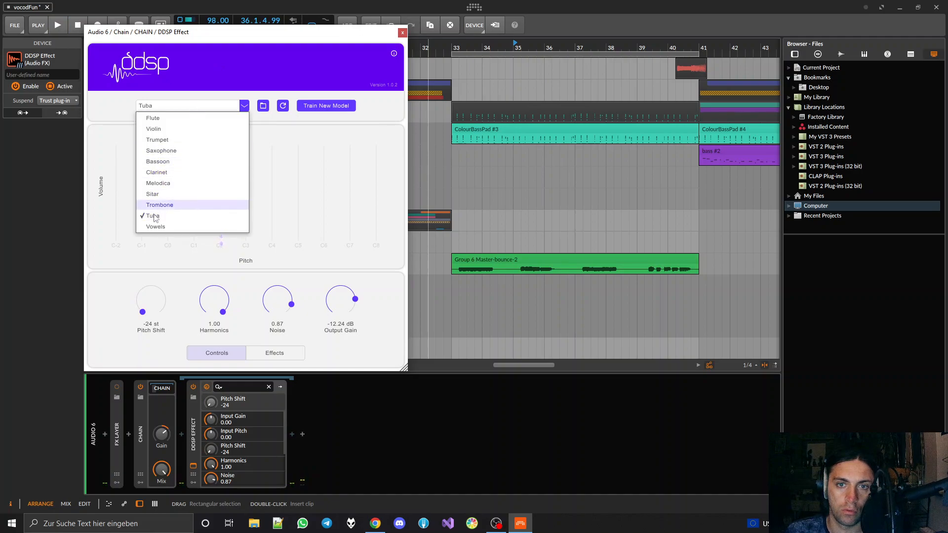
pyautogui.click(153, 229)
pyautogui.press('space')
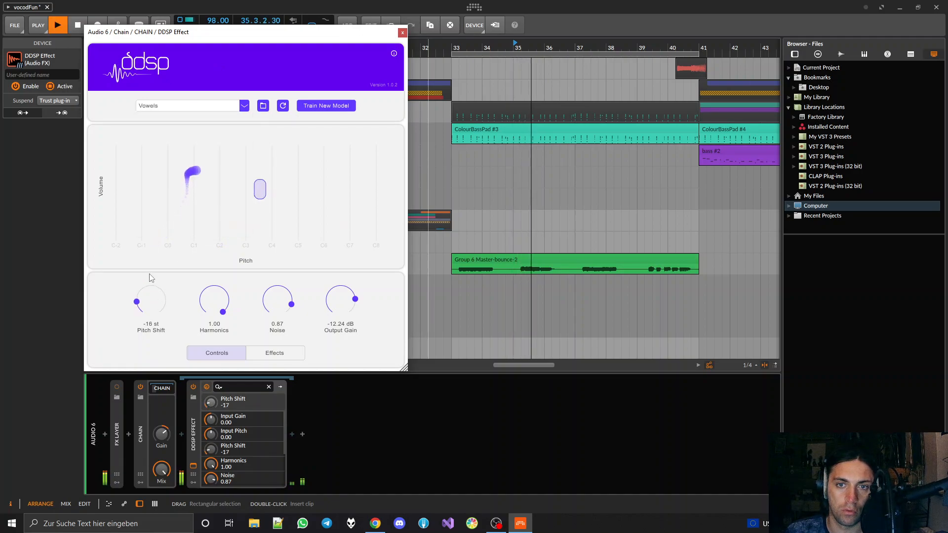
pyautogui.moveTo(148, 240); pyautogui.dragTo(148, 207)
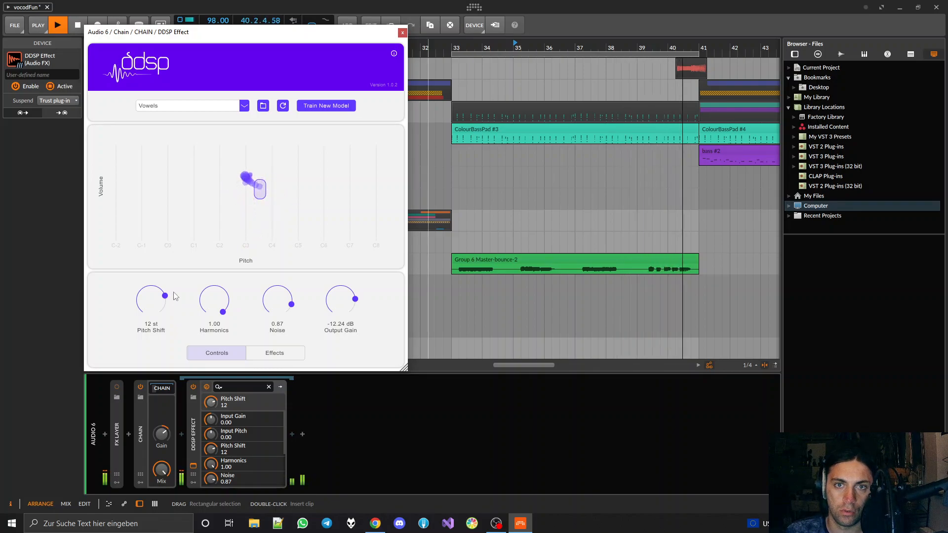
pyautogui.press('space')
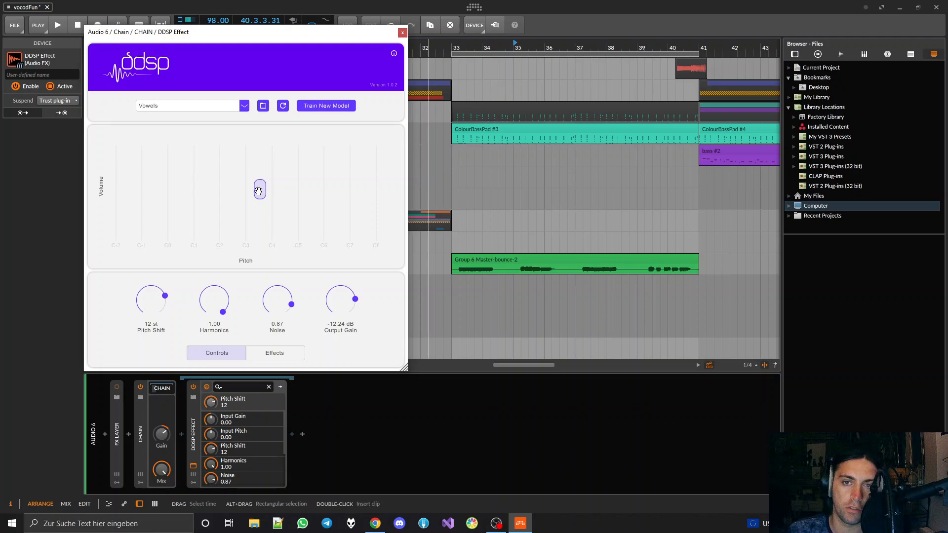
# Reposition the input region on the pitch/volume graph while auditioning, ending at Input Gain 0.23 and Input Pitch 0.02
pyautogui.moveTo(258, 191); pyautogui.dragTo(272, 198)
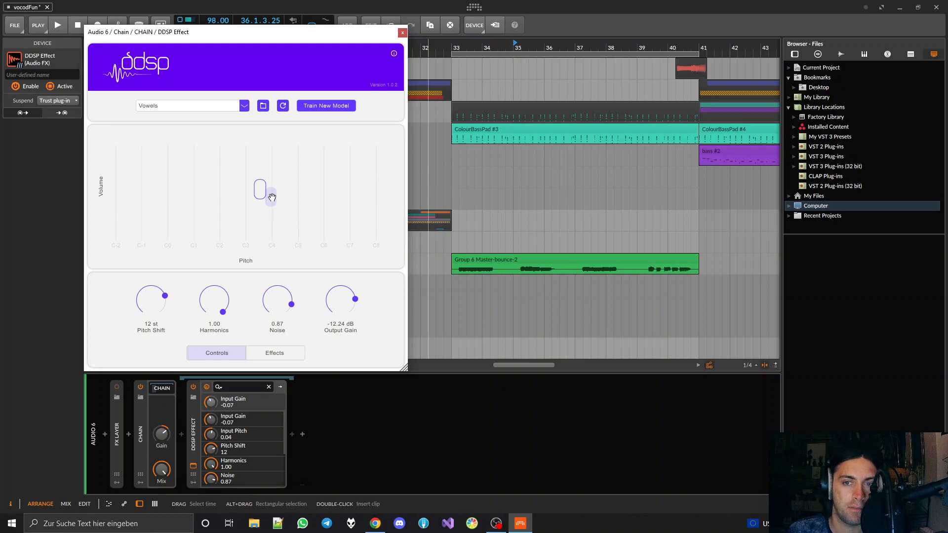
pyautogui.moveTo(272, 198); pyautogui.dragTo(250, 195)
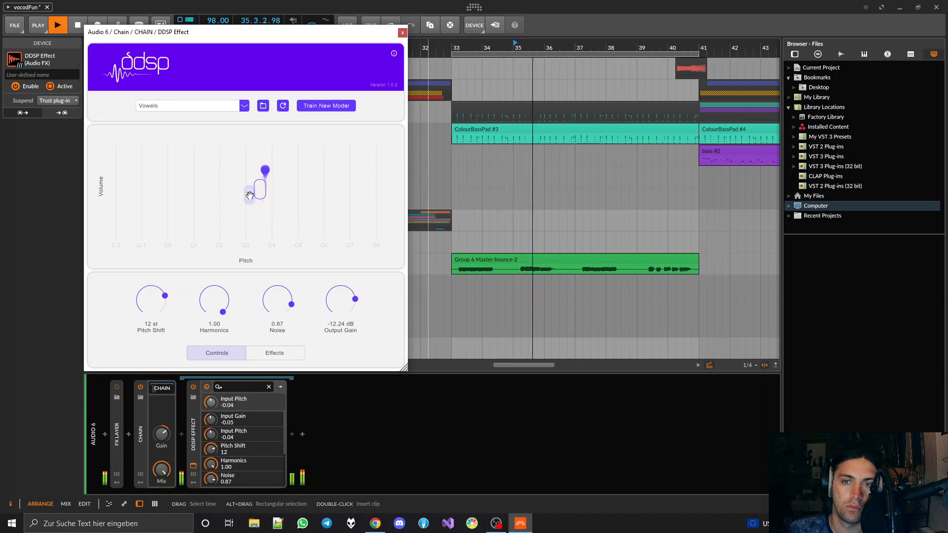
pyautogui.press('space')
pyautogui.moveTo(249, 196); pyautogui.dragTo(264, 163)
pyautogui.press('space')
# Set the DDSP Effect's Output Gain to 0.00 dB and raise the Chain's gain to +17.8 dB while playing the clip
pyautogui.press('space')
pyautogui.moveTo(339, 300); pyautogui.dragTo(339, 247)
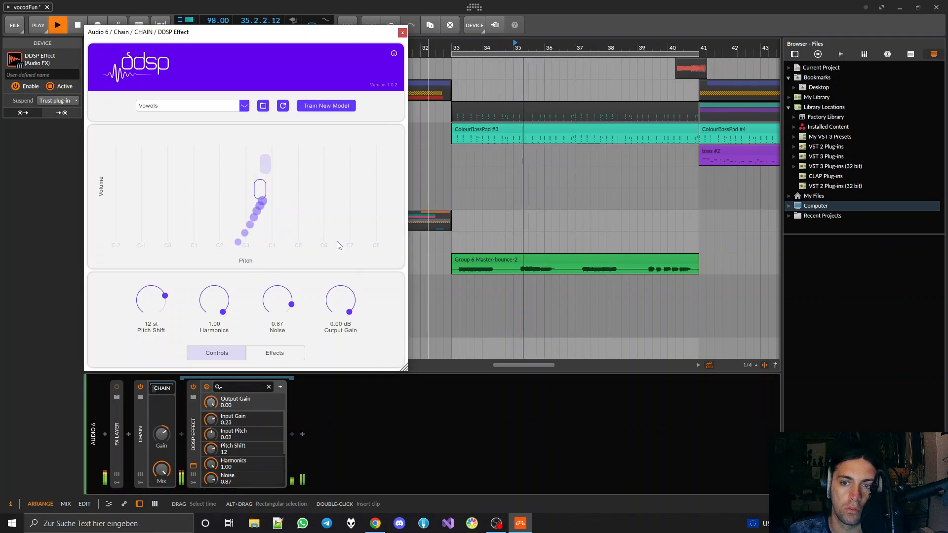
pyautogui.press('space')
pyautogui.press('space')
pyautogui.moveTo(163, 431); pyautogui.dragTo(164, 407)
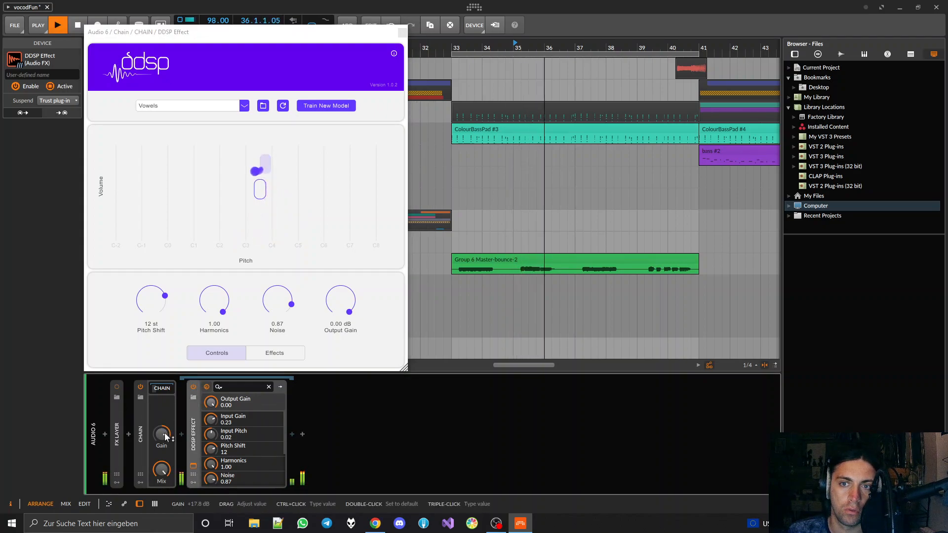
pyautogui.press('space')
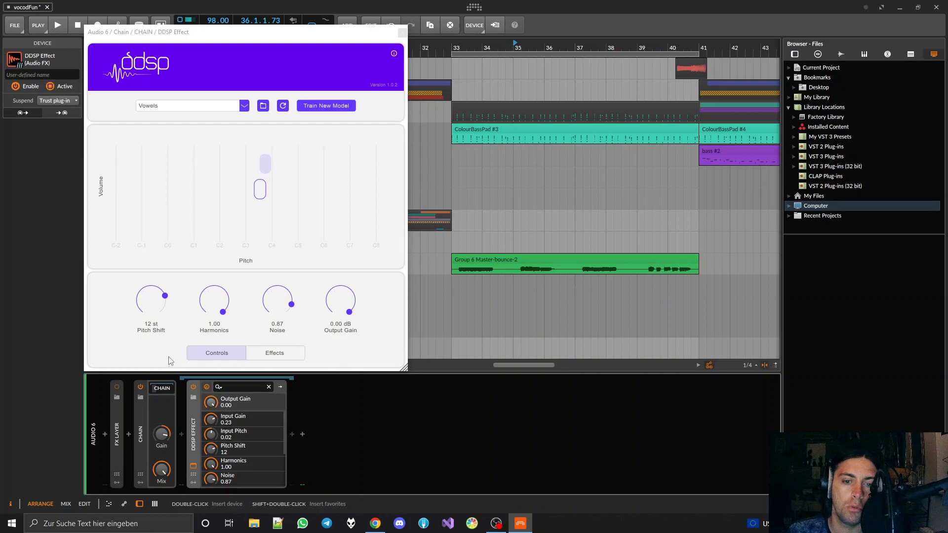
# Expand and enable the FX Layer, and move the Vowels DDSP Effect with its Chain into it as a new layer
pyautogui.doubleClick(117, 437)
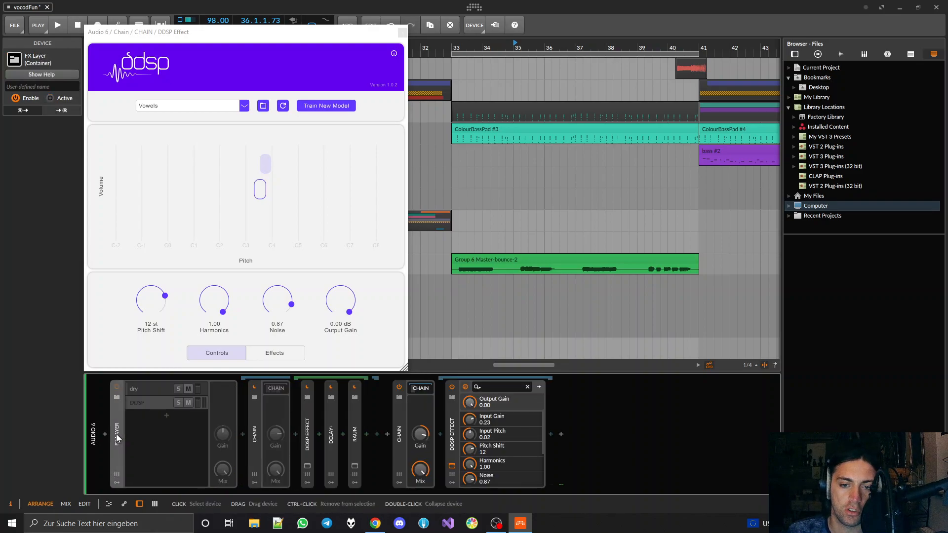
pyautogui.click(117, 386)
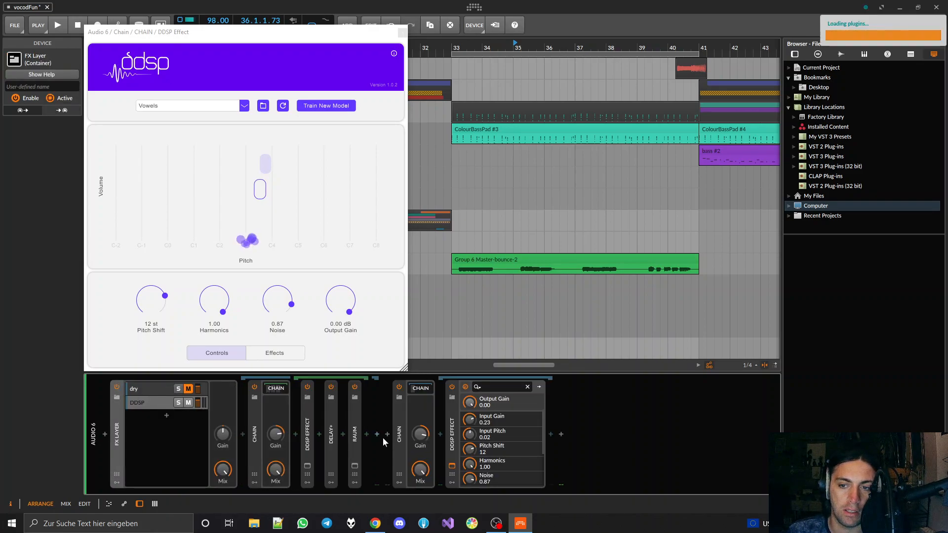
pyautogui.click(453, 447)
pyautogui.moveTo(453, 447); pyautogui.dragTo(152, 442)
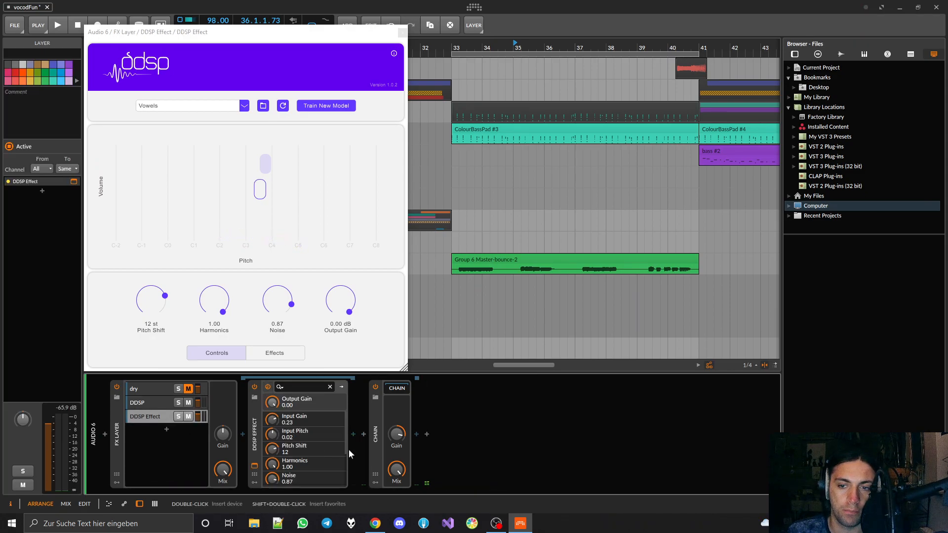
pyautogui.moveTo(376, 440); pyautogui.dragTo(292, 417)
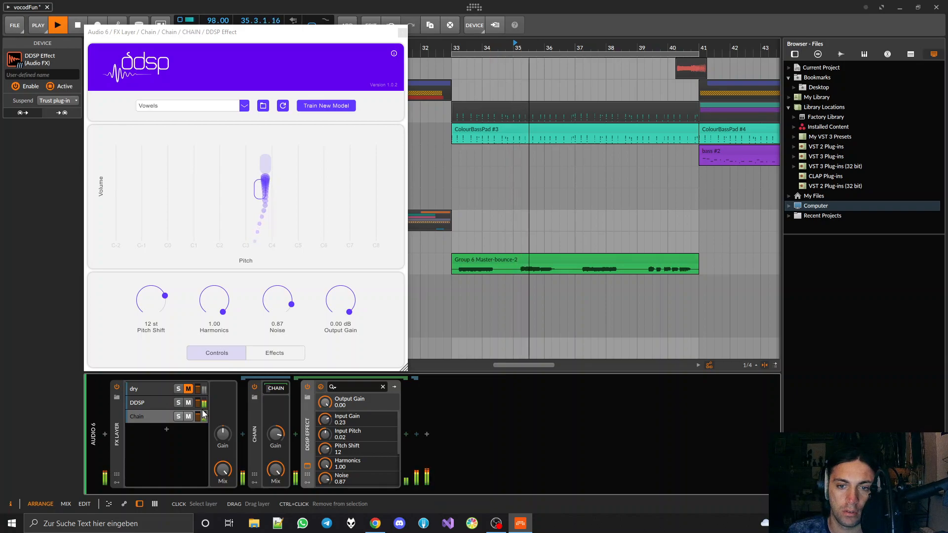
# Adjust the DDSP layer's volume against the new Chain layer while playing the clip
pyautogui.press('space')
pyautogui.moveTo(197, 401); pyautogui.dragTo(198, 402)
pyautogui.press('space')
pyautogui.press('space')
pyautogui.press('space')
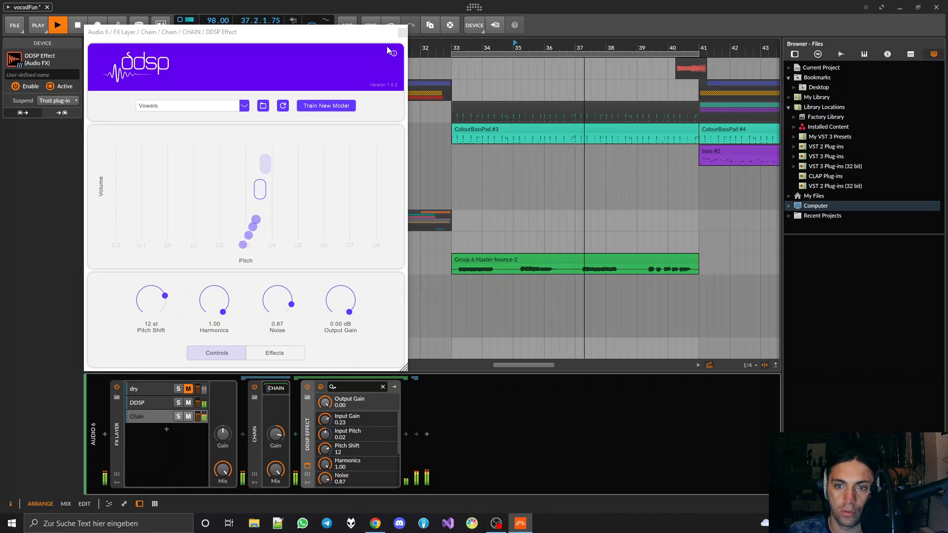
# Delete the dry layer from the FX Layer and rename the DDSP layer to "ddsp flute"
pyautogui.click(145, 388)
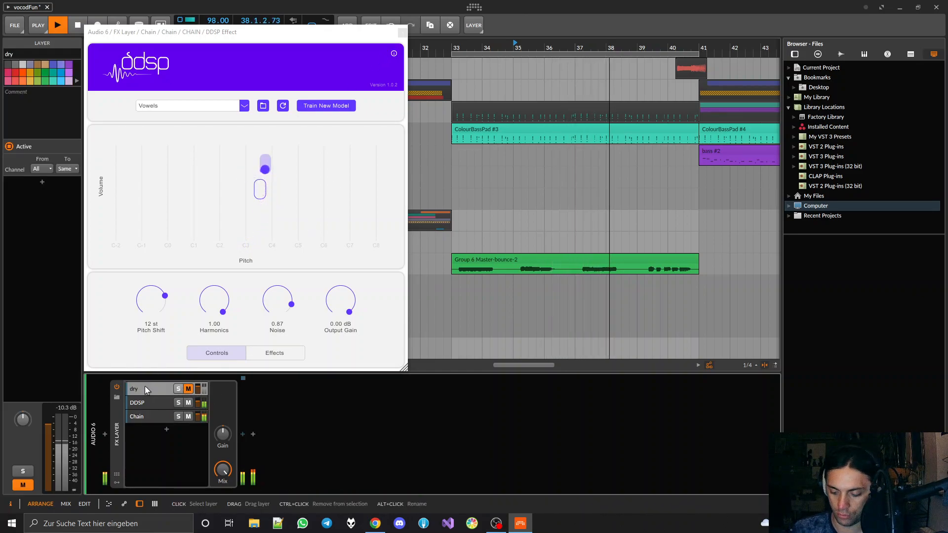
pyautogui.press('Delete')
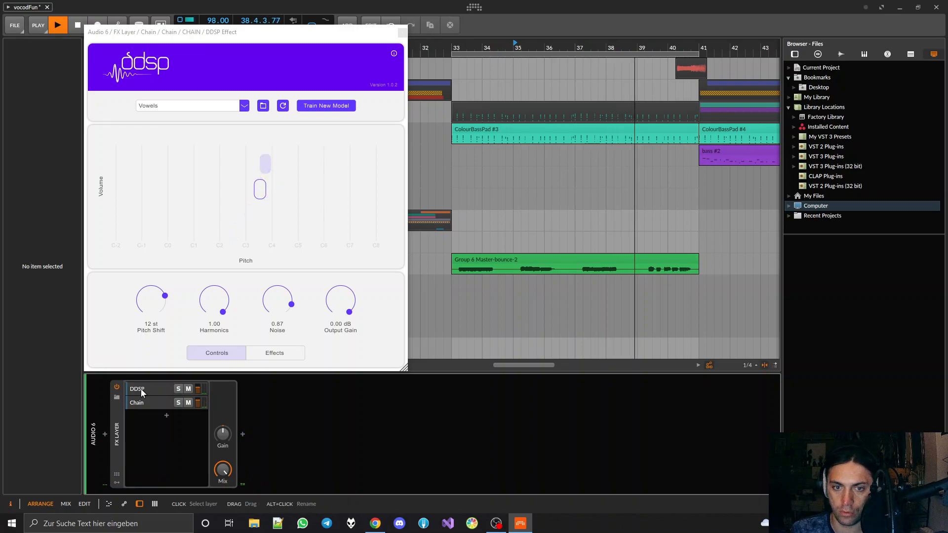
pyautogui.click(141, 389)
pyautogui.doubleClick(147, 389)
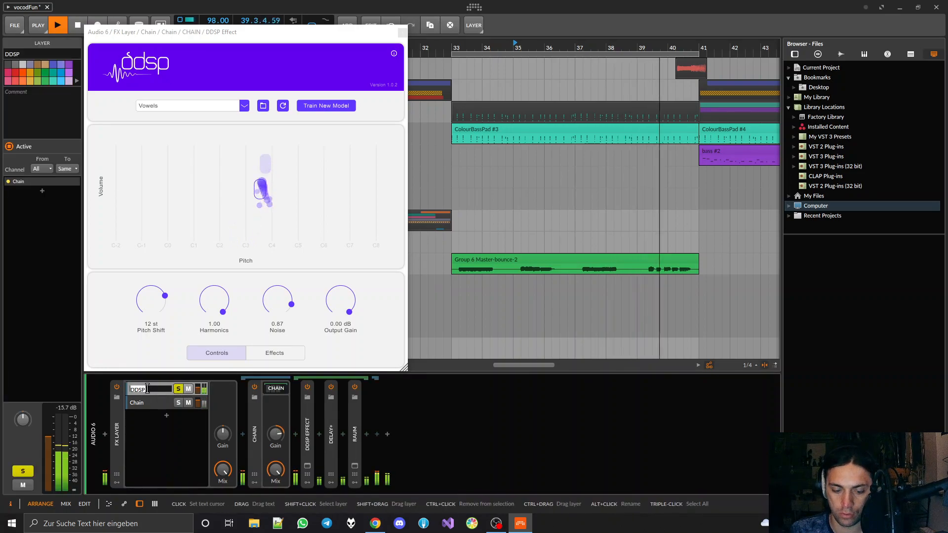
pyautogui.write('flute')
pyautogui.press('Left')
pyautogui.press('Left')
pyautogui.press('Left')
pyautogui.press('Left')
pyautogui.press('Left')
pyautogui.write('ddsp')
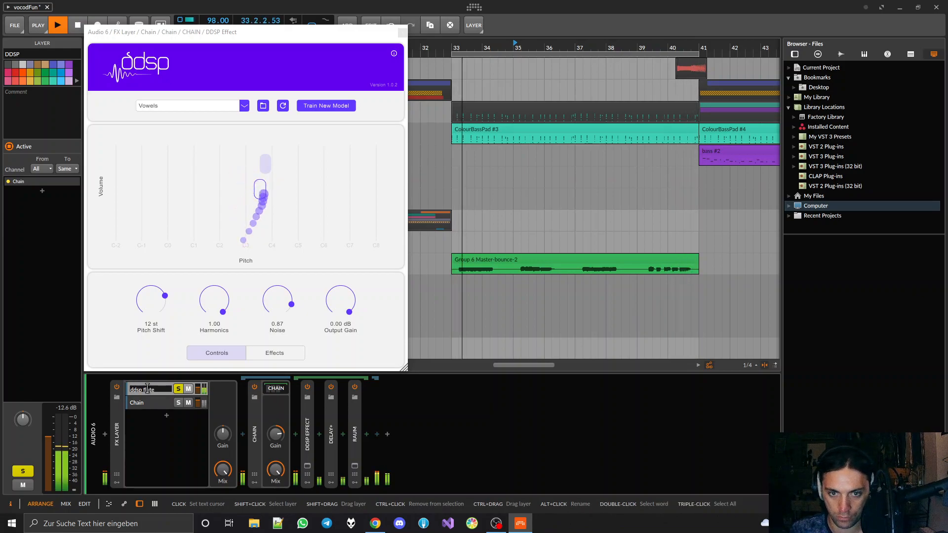
pyautogui.press('Return')
# Rename the Chain layer in the FX Layer to "ddsp uh"
pyautogui.doubleClick(146, 408)
pyautogui.write('ddsp uh')
pyautogui.press('Return')
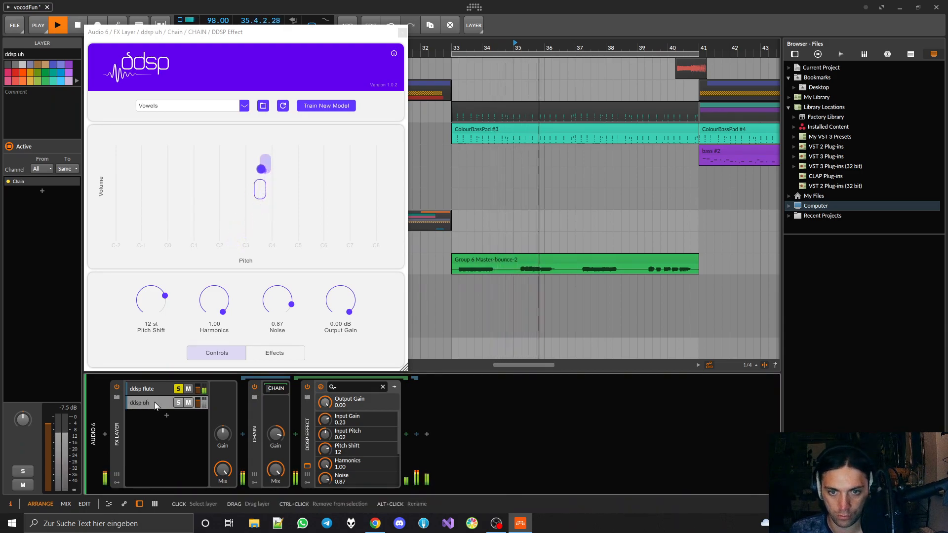
# Turn off solo on the ddsp flute layer and adjust its volume so both layers play together
pyautogui.click(178, 389)
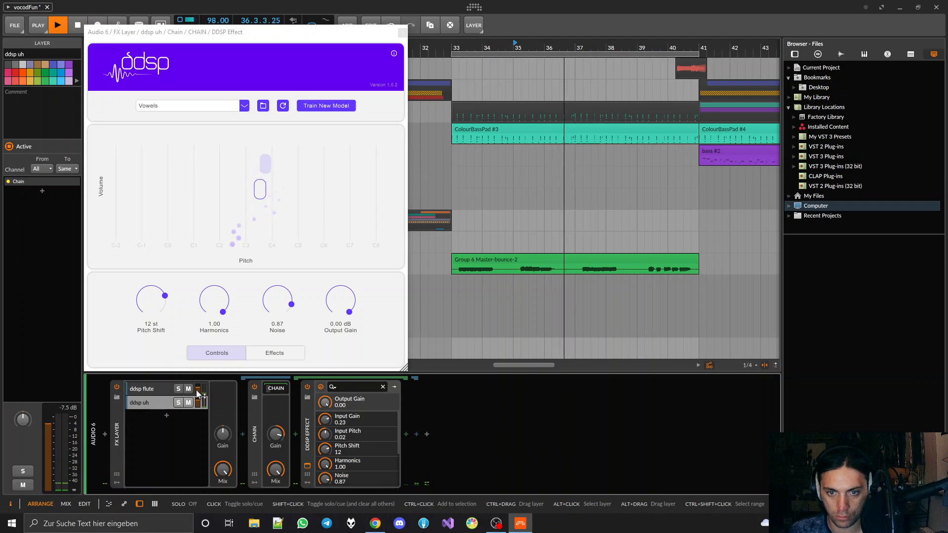
pyautogui.keyDown('shift'); pyautogui.click(197, 392); pyautogui.keyUp('shift')
pyautogui.moveTo(197, 390); pyautogui.dragTo(198, 391)
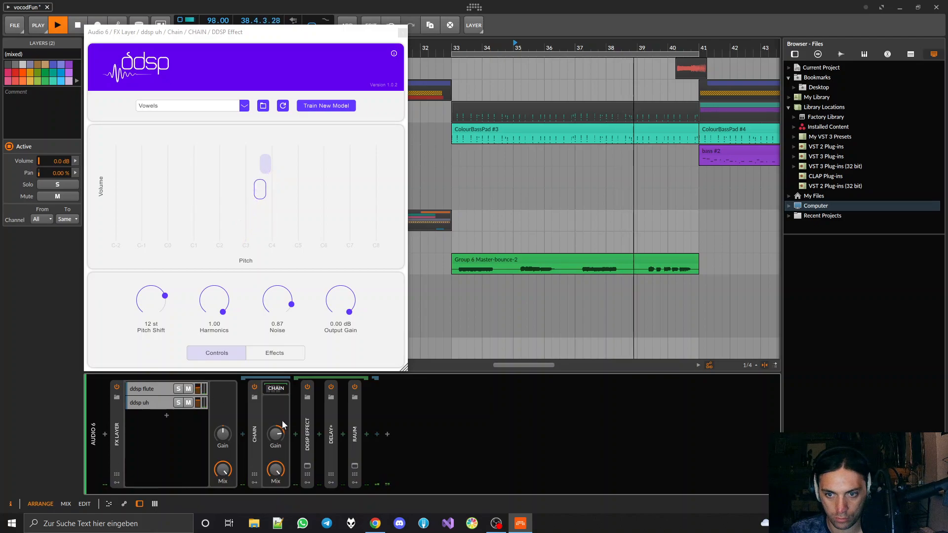
# Try Delay+ and Raum after the FX Layer, return them to the ddsp flute chain, and stop playback
pyautogui.click(330, 438)
pyautogui.keyDown('shift'); pyautogui.click(355, 439); pyautogui.keyUp('shift')
pyautogui.moveTo(331, 441); pyautogui.dragTo(384, 437)
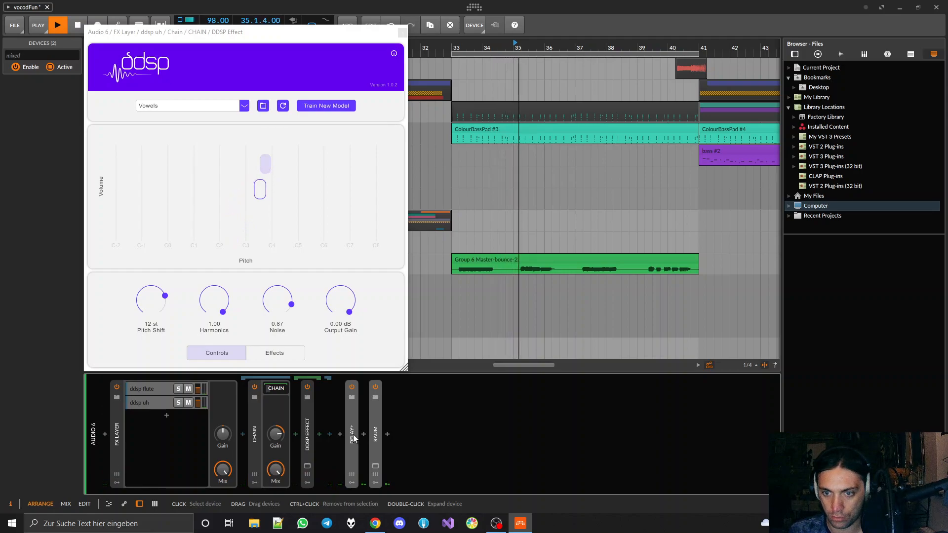
pyautogui.moveTo(353, 439); pyautogui.dragTo(320, 443)
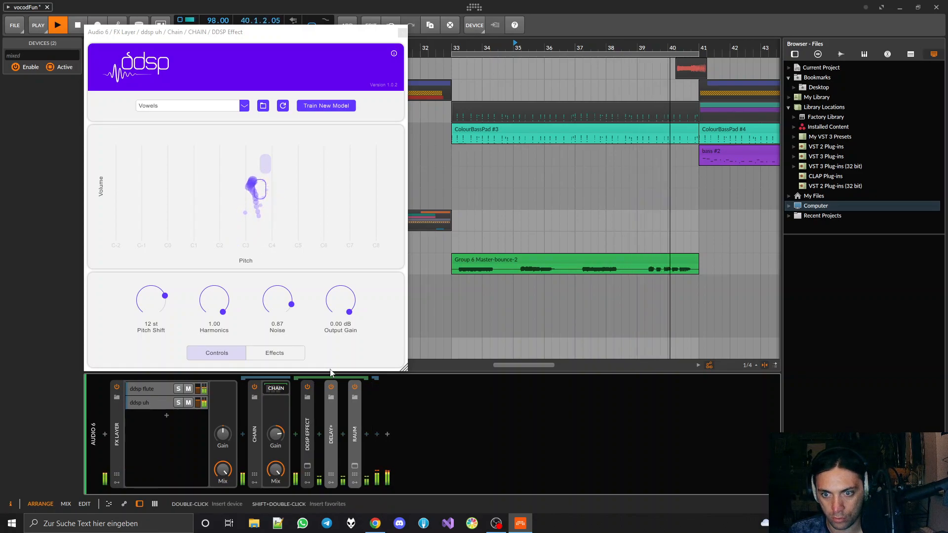
pyautogui.press('space')
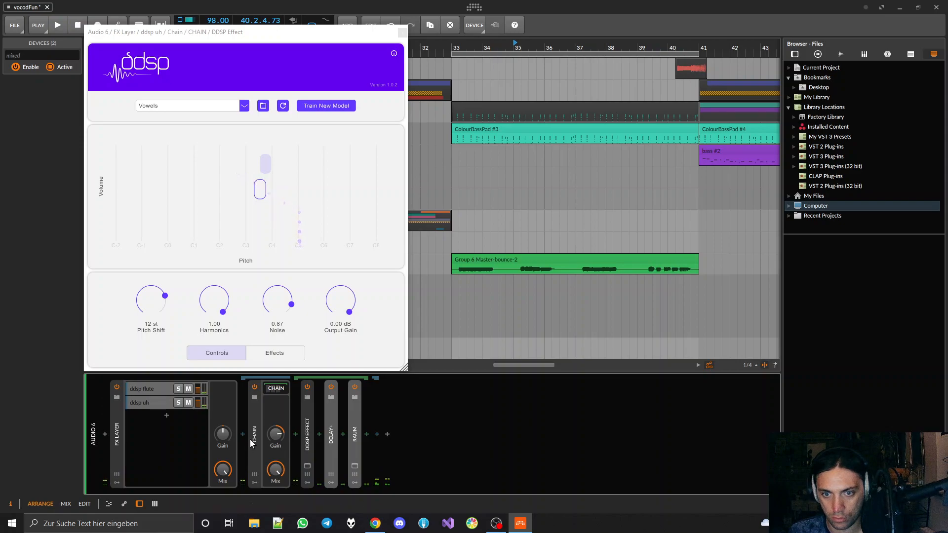
# Collapse the ddsp flute layer's Chain and bring the Group 6 Master-bounce-2 clip into view in the arrangement
pyautogui.doubleClick(250, 439)
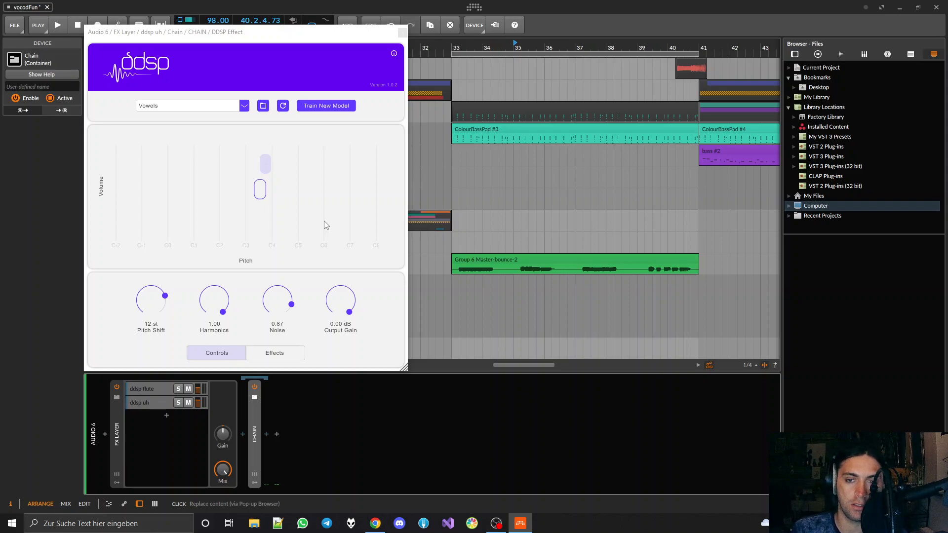
pyautogui.scroll(-6, 540, 201)
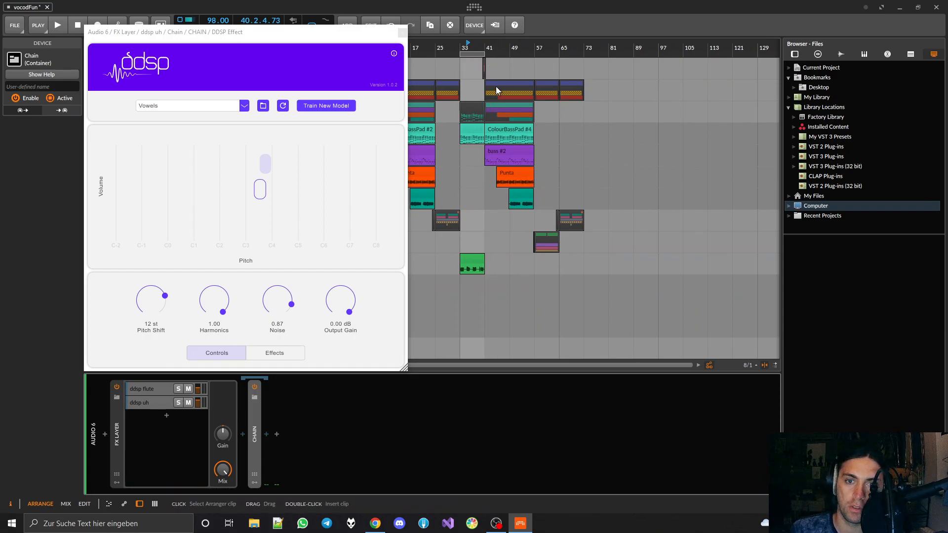
pyautogui.doubleClick(467, 266)
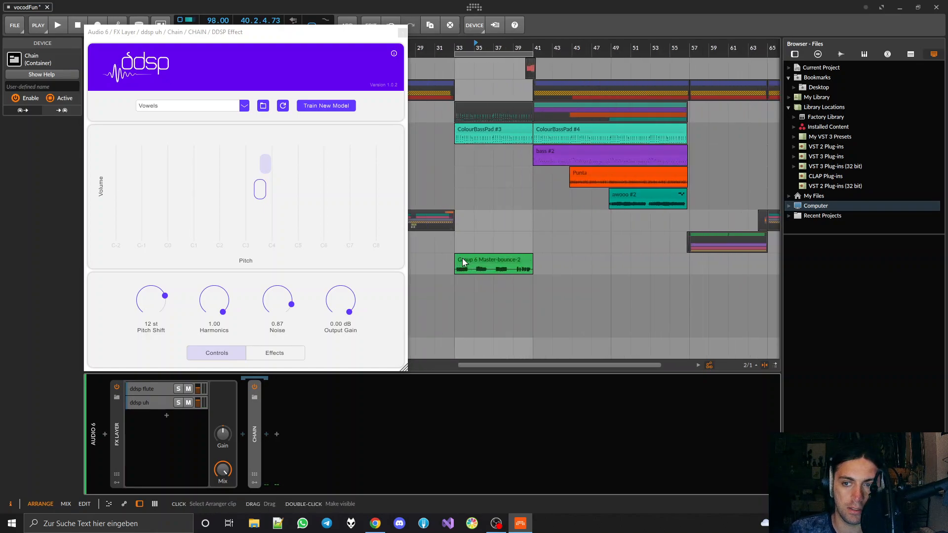
# Reduce the height of the DDSP Effect window over the arrangement
pyautogui.scroll(-3, 462, 258)
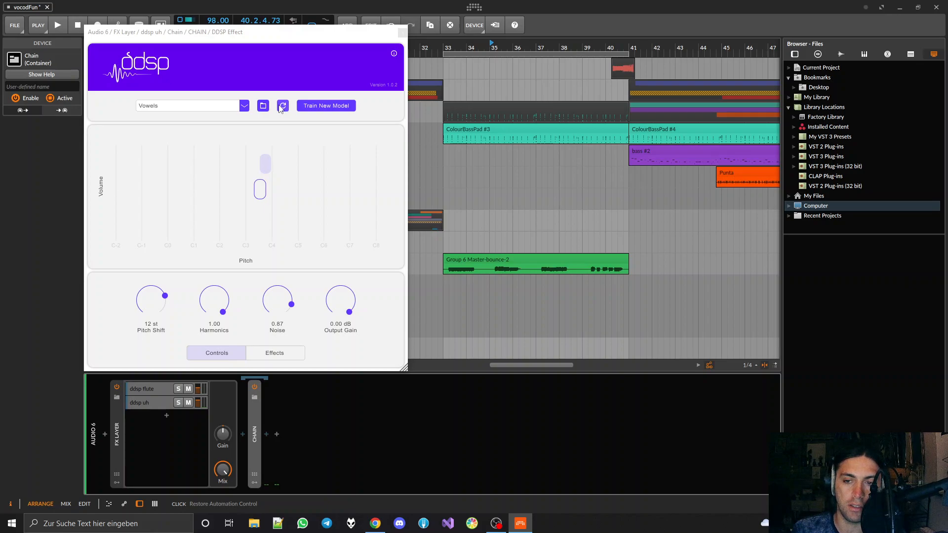
pyautogui.moveTo(405, 368); pyautogui.dragTo(341, 278)
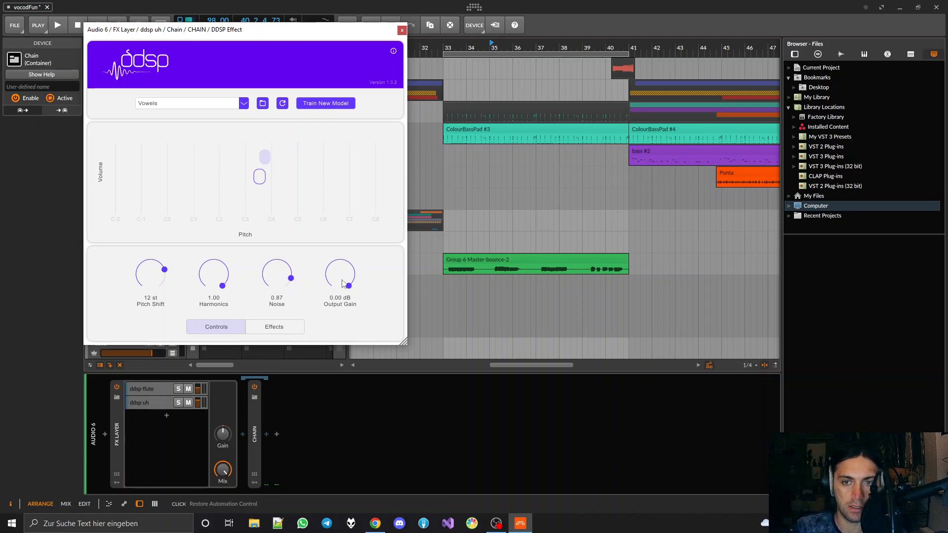
# Try Rift Feedback Lite in MIDI mode after the Chain on the ddsp flute layer, and delete it again
pyautogui.click(138, 389)
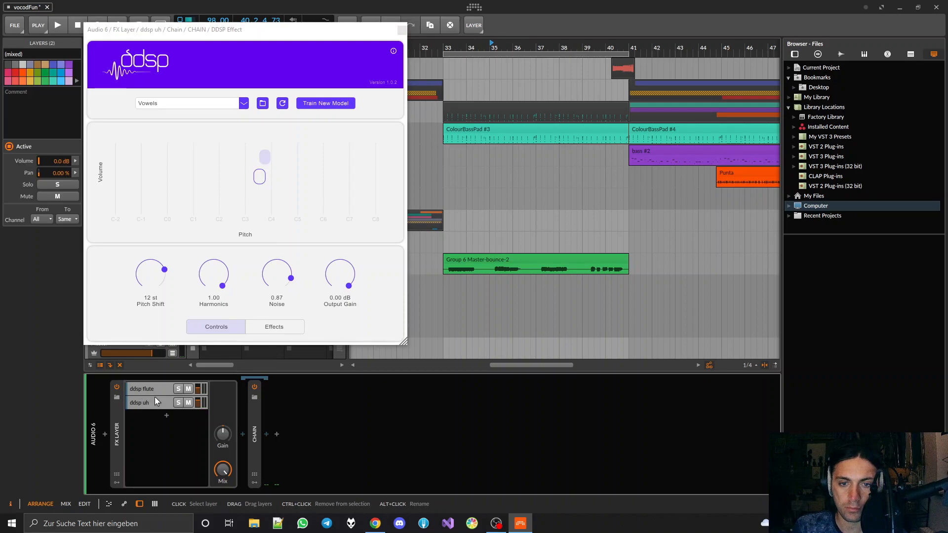
pyautogui.click(154, 390)
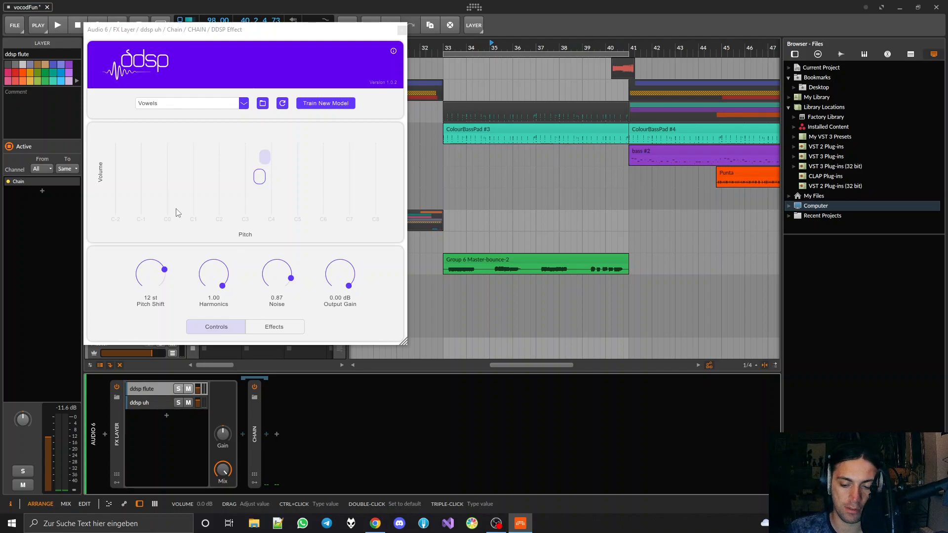
pyautogui.click(269, 433)
pyautogui.write('feed')
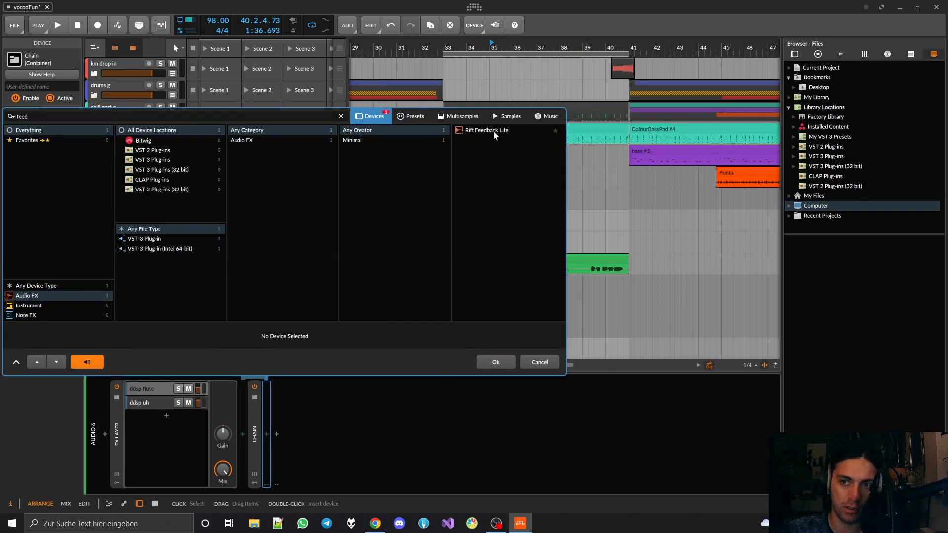
pyautogui.doubleClick(493, 132)
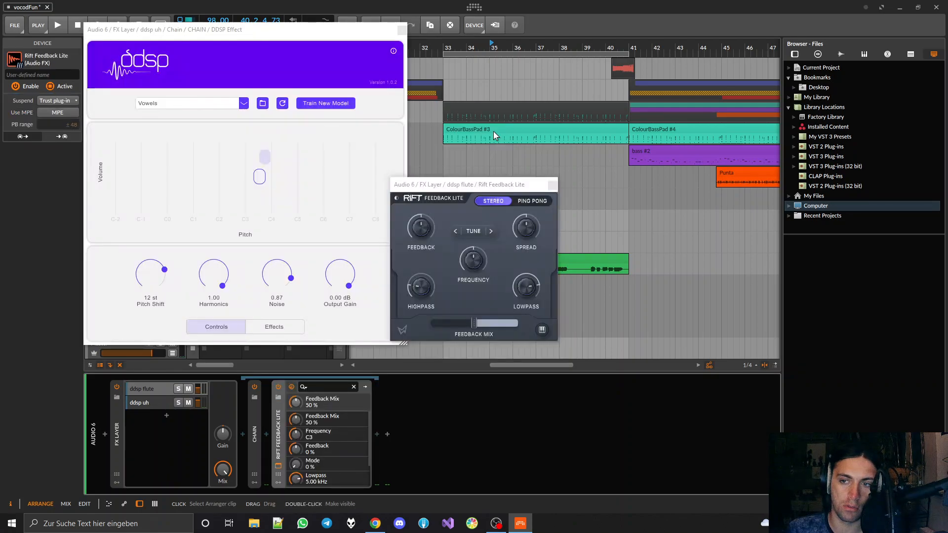
pyautogui.click(457, 232)
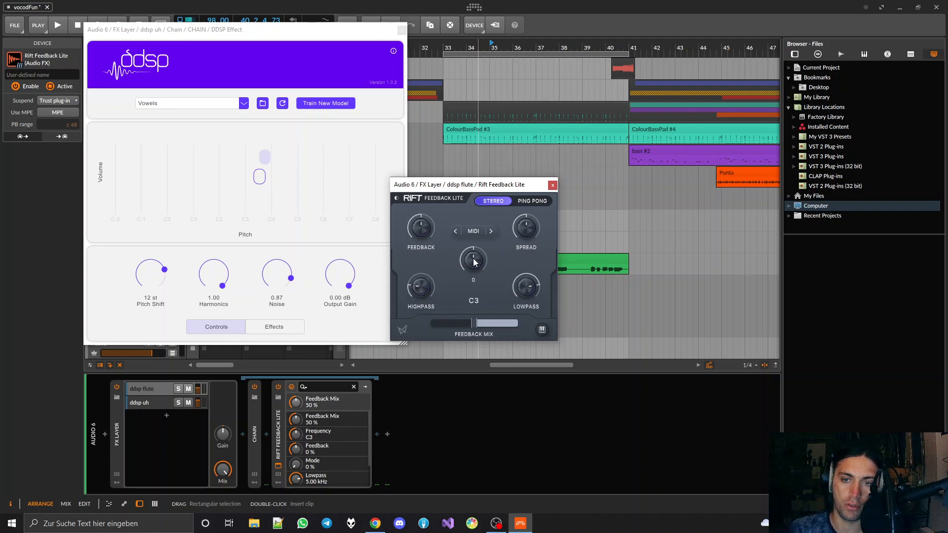
pyautogui.click(276, 417)
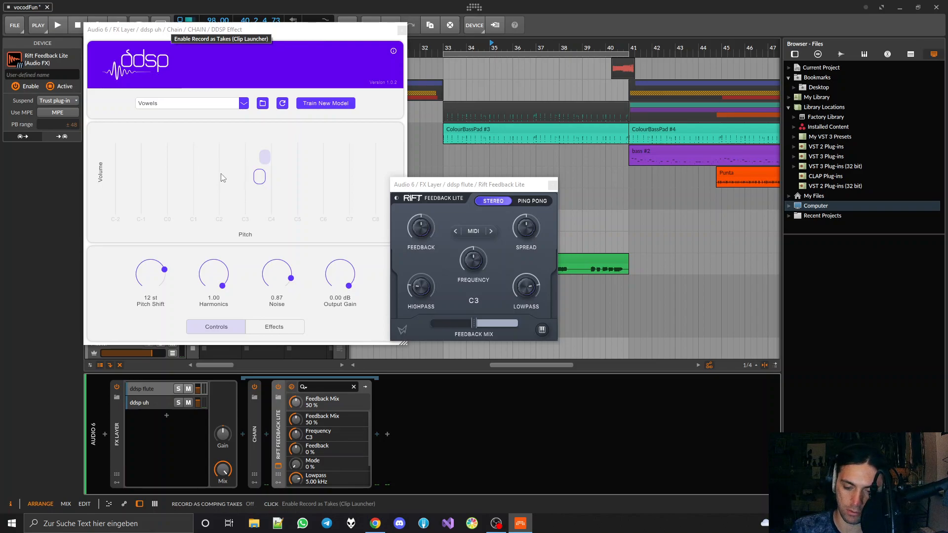
pyautogui.press('Delete')
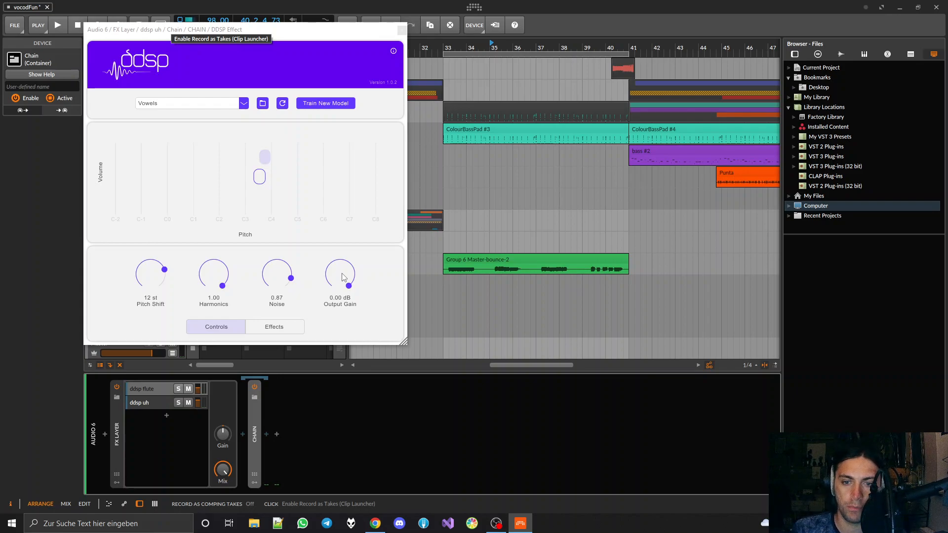
# Examine the DDSP Effect's reverb settings and compare them with its pitch shift, harmonics, noise and output gain controls
pyautogui.click(259, 328)
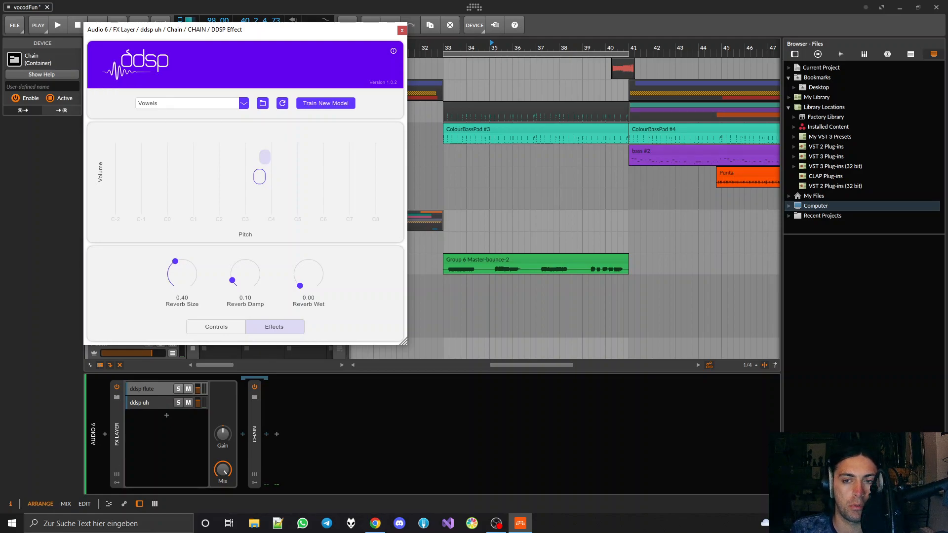
pyautogui.hotkey('alt', 'Tab')
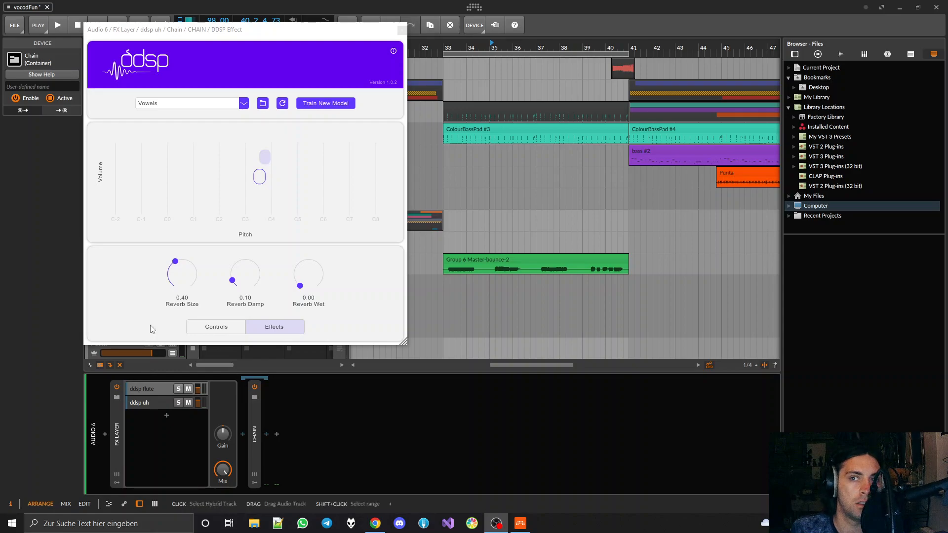
pyautogui.click(196, 30)
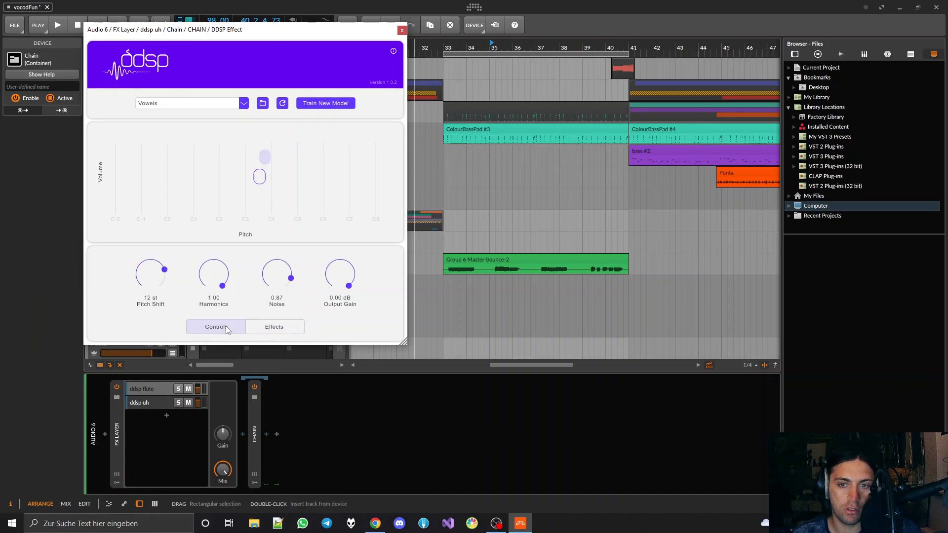
pyautogui.click(204, 326)
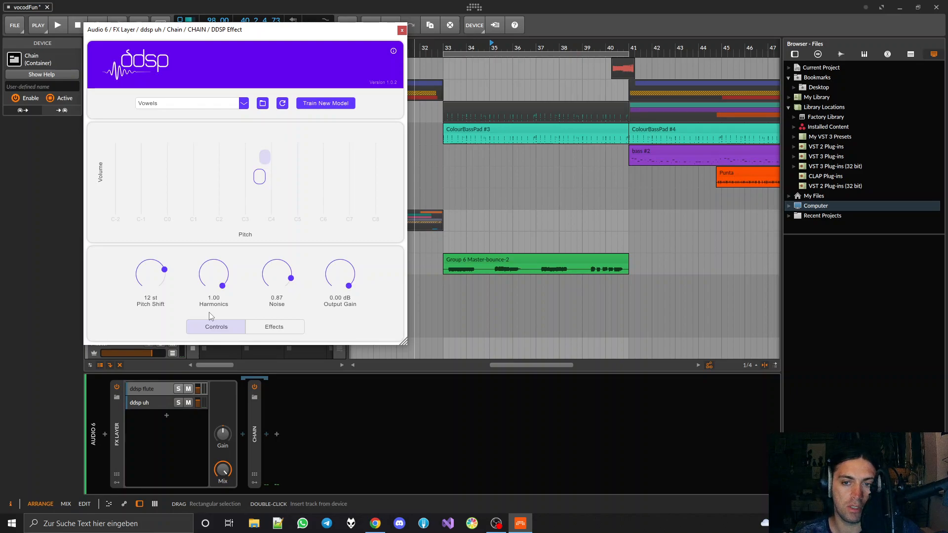
pyautogui.click(270, 328)
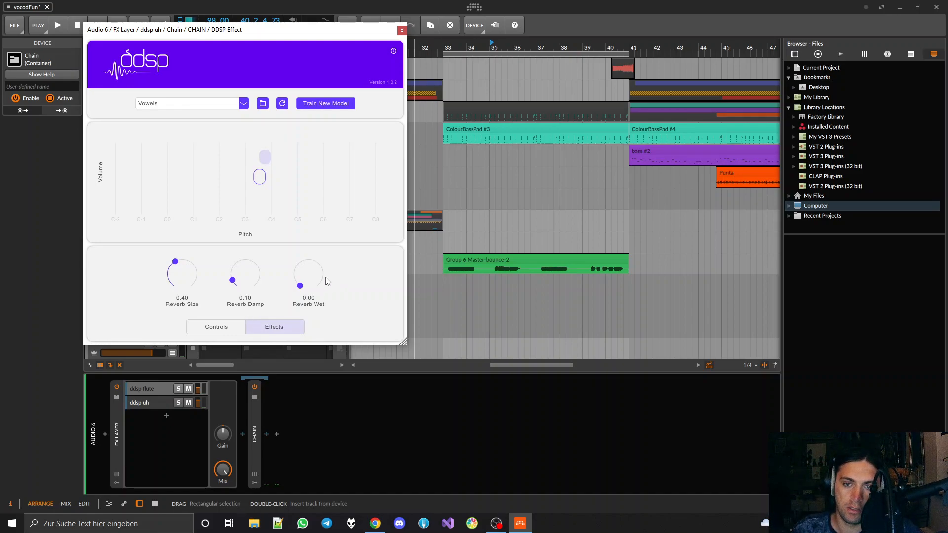
pyautogui.click(217, 327)
pyautogui.click(283, 338)
pyautogui.click(234, 331)
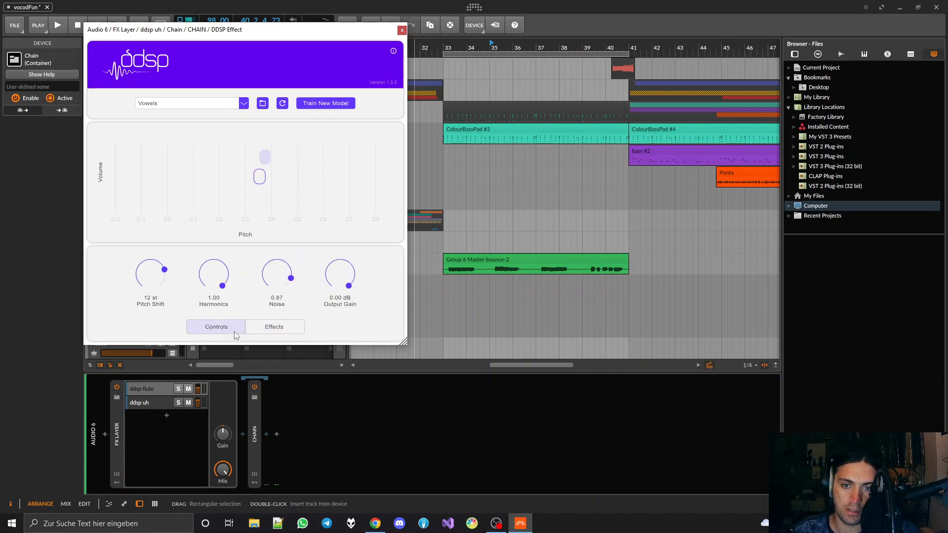
pyautogui.click(283, 330)
pyautogui.click(192, 327)
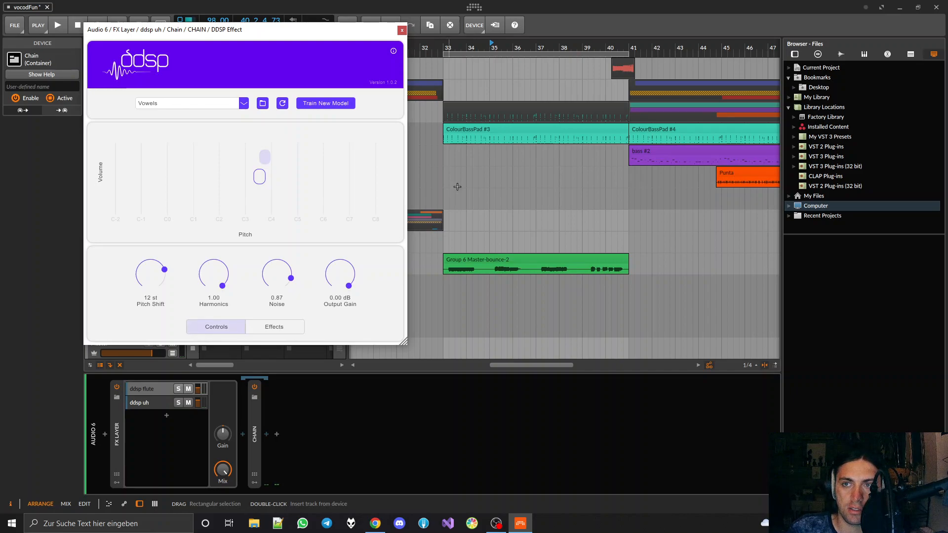
# Set the playback start position to bar 33 and select the Group 6 Master-bounce-2 clip
pyautogui.click(445, 47)
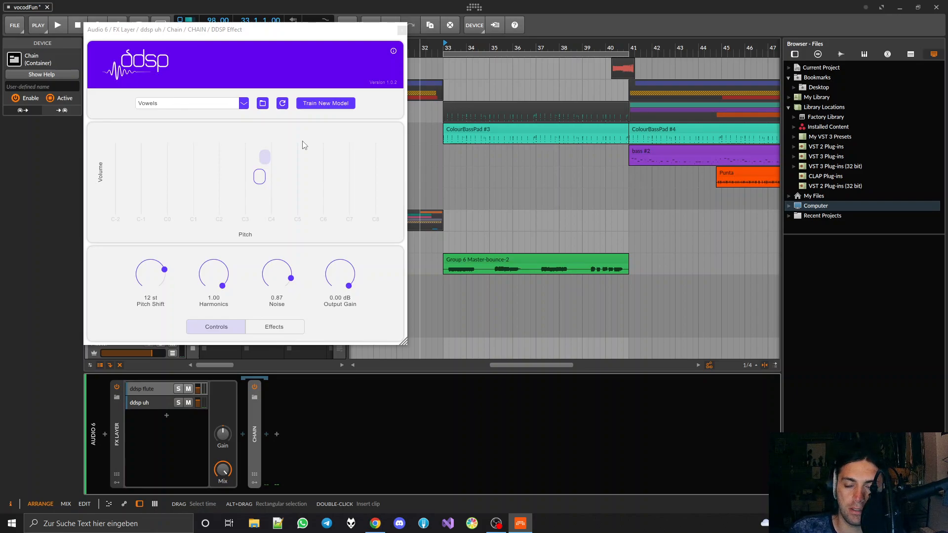
pyautogui.click(483, 259)
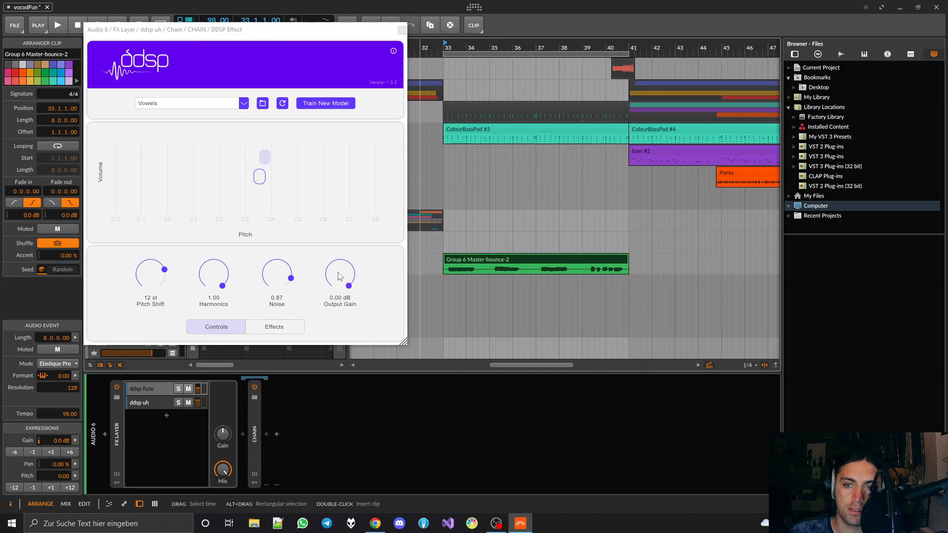
# Try lowering the DDSP Effect's output gain on the ddsp uh layer to about -17 dB, and reset it to 0 dB
pyautogui.scroll(-3, 340, 277)
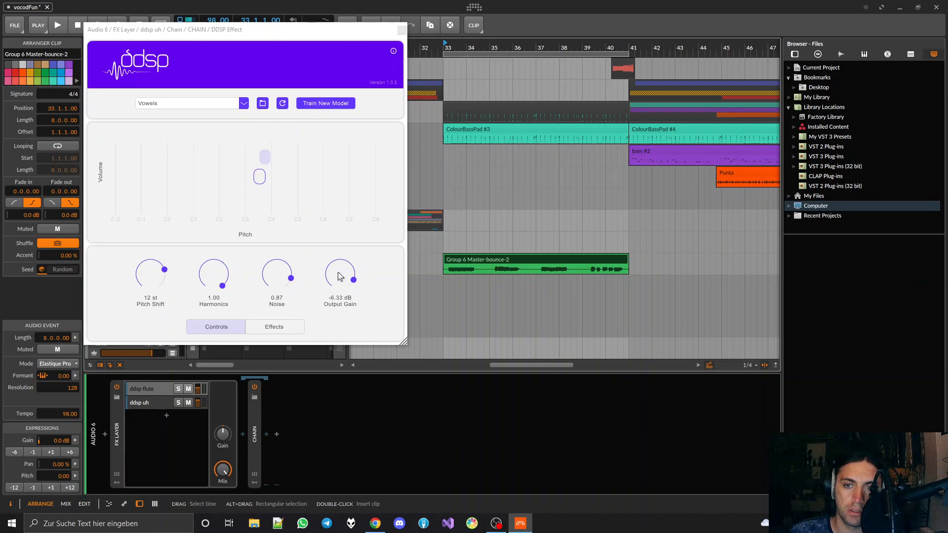
pyautogui.scroll(-3, 339, 277)
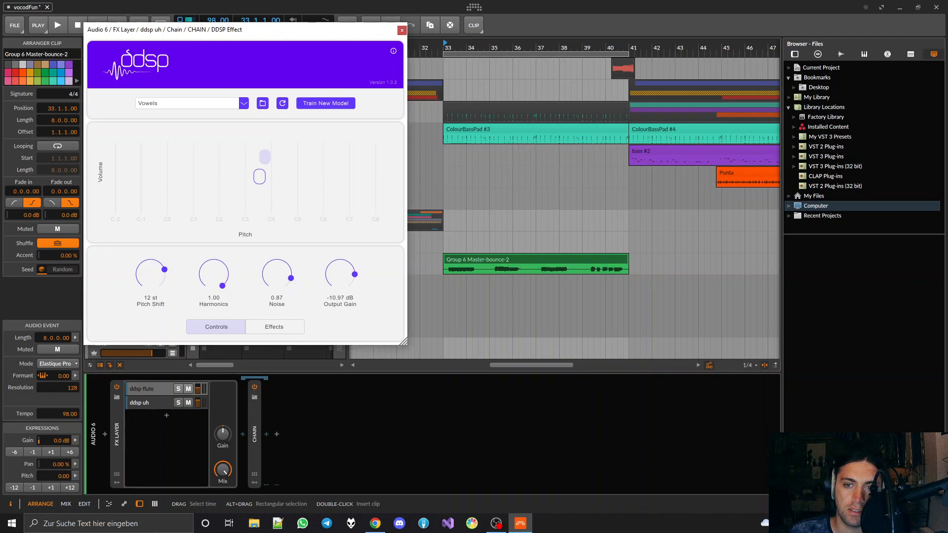
pyautogui.scroll(2, 339, 276)
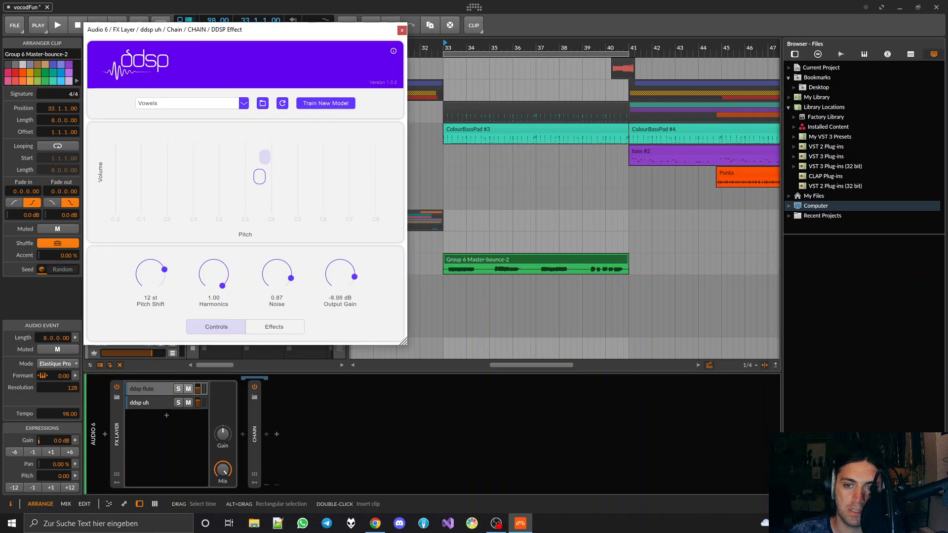
pyautogui.doubleClick(337, 272)
pyautogui.scroll(-1, 341, 275)
pyautogui.scroll(-5, 341, 275)
pyautogui.scroll(3, 341, 275)
pyautogui.scroll(2, 341, 275)
pyautogui.scroll(-6, 340, 276)
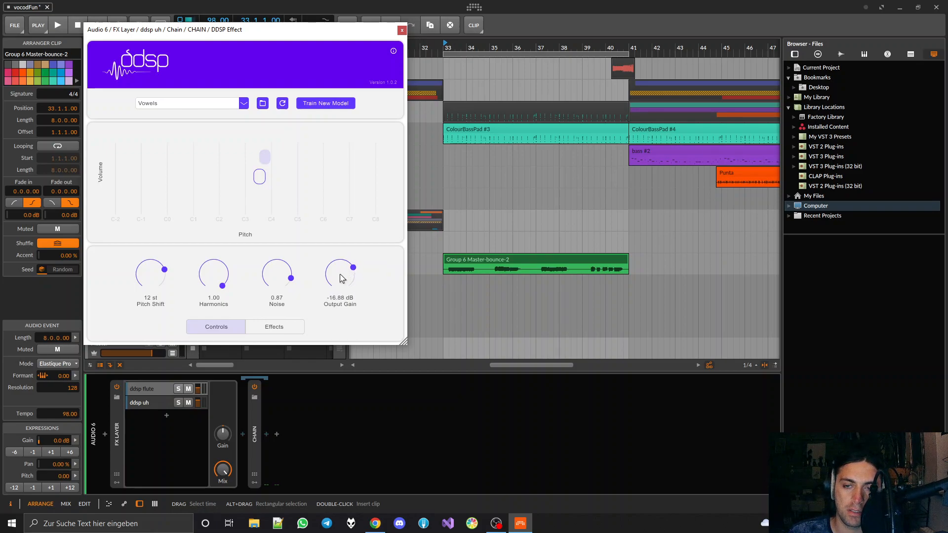
pyautogui.doubleClick(341, 271)
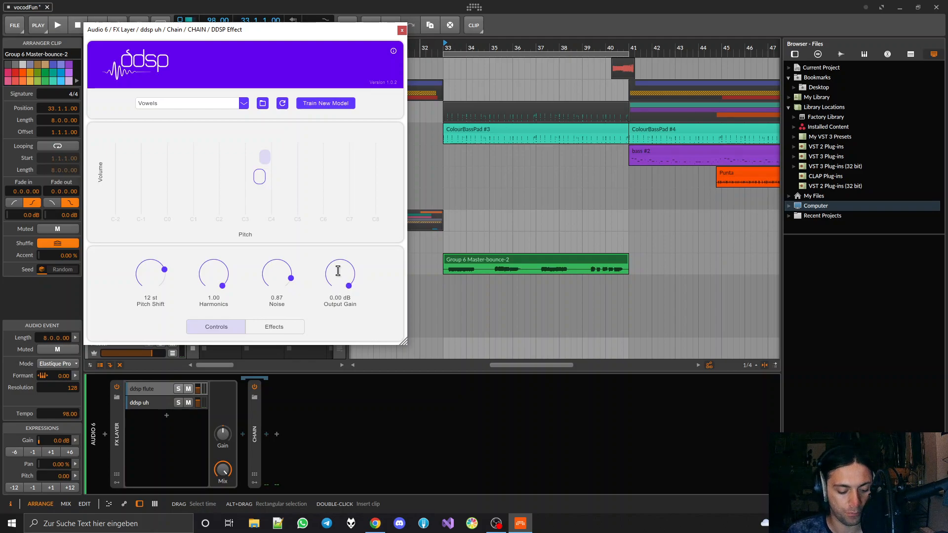
# Try a moderate output gain cut to -6 dB on the vowel DDSP Effect, and restore it to 0 dB
pyautogui.scroll(-3, 340, 275)
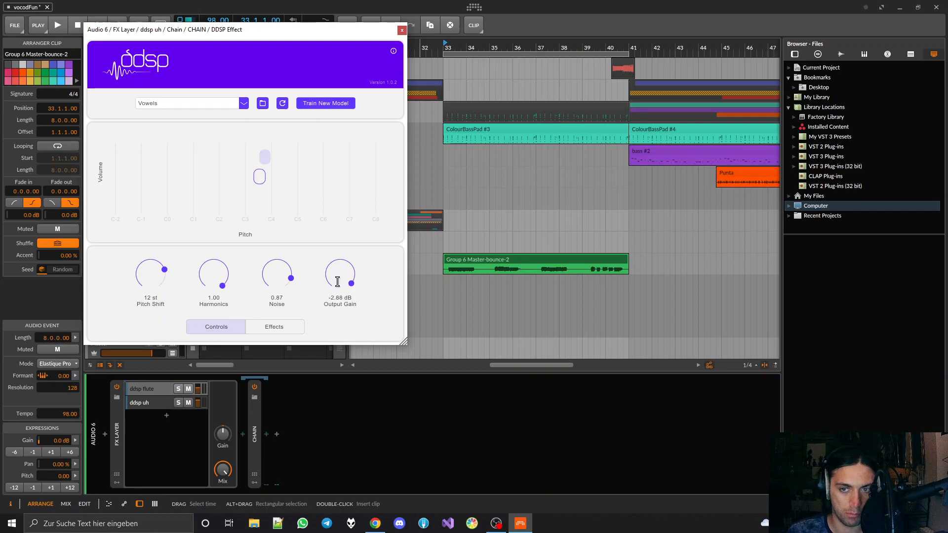
pyautogui.scroll(-5, 338, 272)
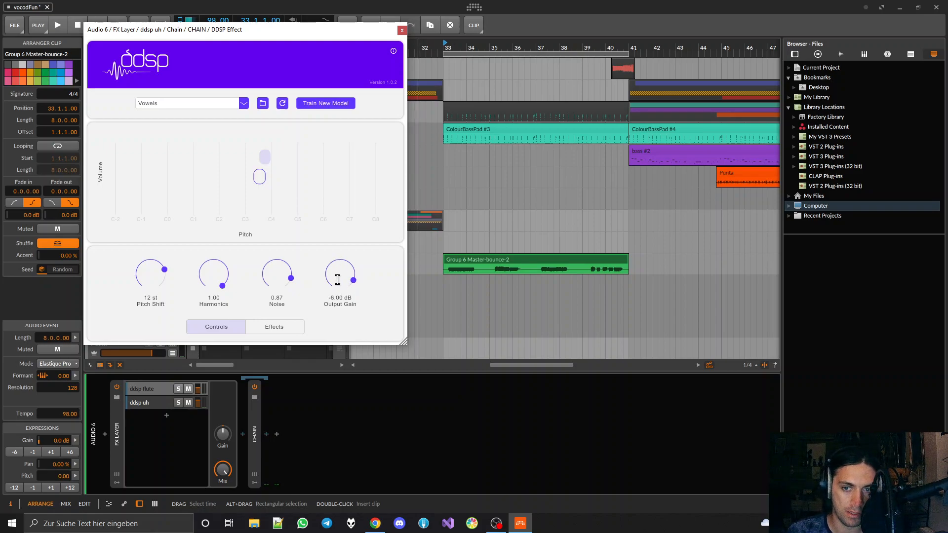
pyautogui.moveTo(339, 274); pyautogui.dragTo(339, 264)
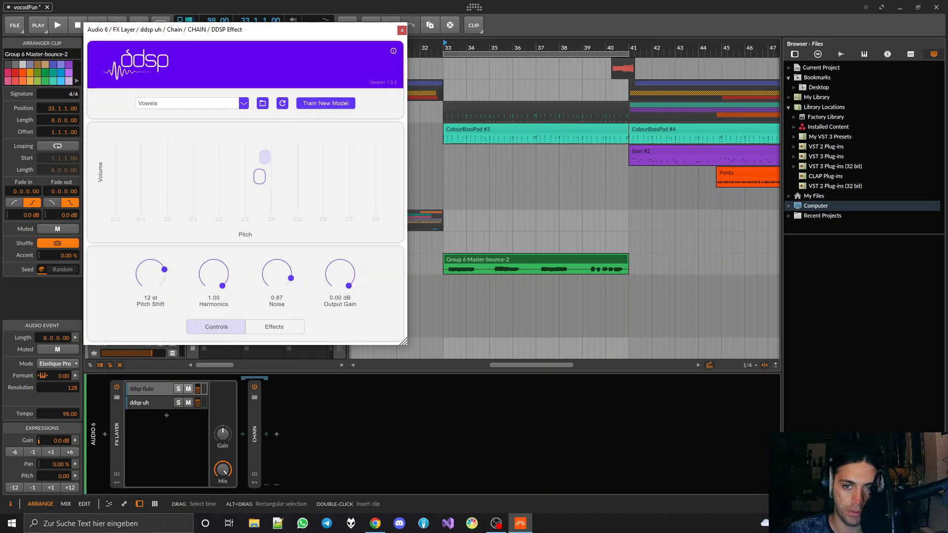
pyautogui.moveTo(341, 276); pyautogui.dragTo(341, 296)
pyautogui.doubleClick(339, 274)
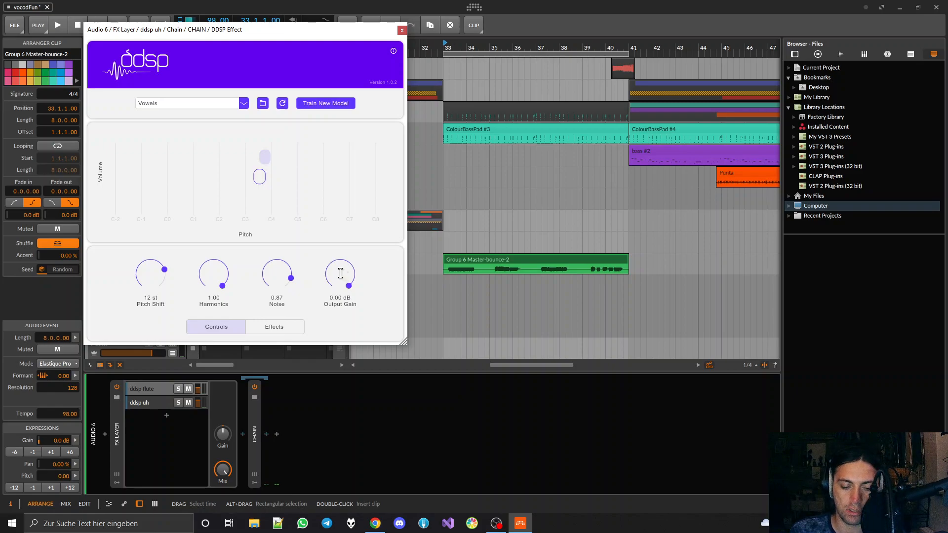
pyautogui.moveTo(334, 275); pyautogui.dragTo(336, 275)
pyautogui.doubleClick(336, 275)
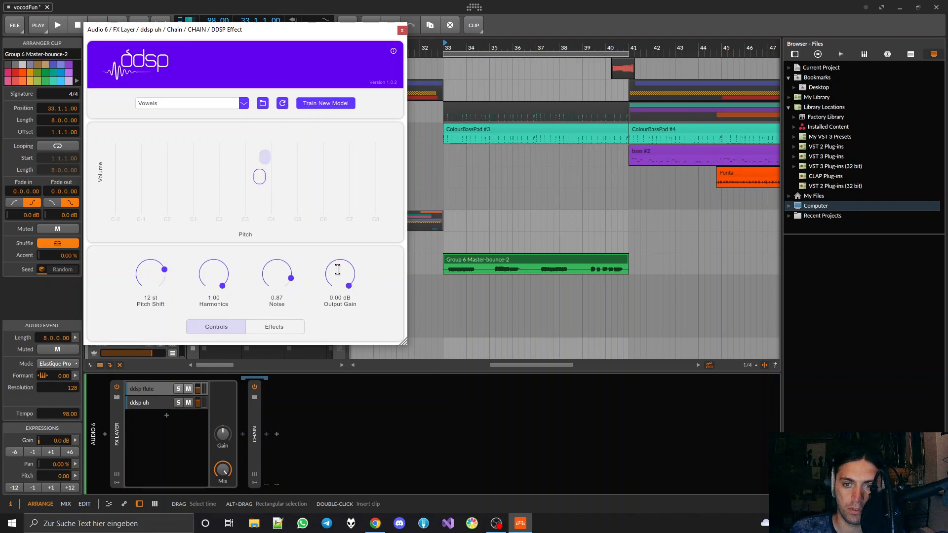
pyautogui.moveTo(338, 276); pyautogui.dragTo(340, 278)
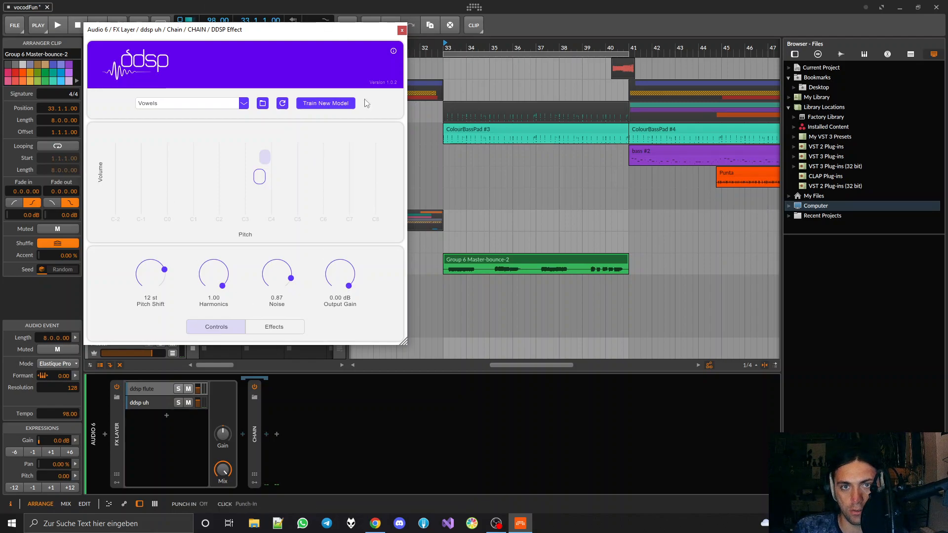
# Move the DDSP Effect window clear of the transport, play the arrangement from about bar 37, and stop playback
pyautogui.moveTo(200, 38); pyautogui.dragTo(188, 70)
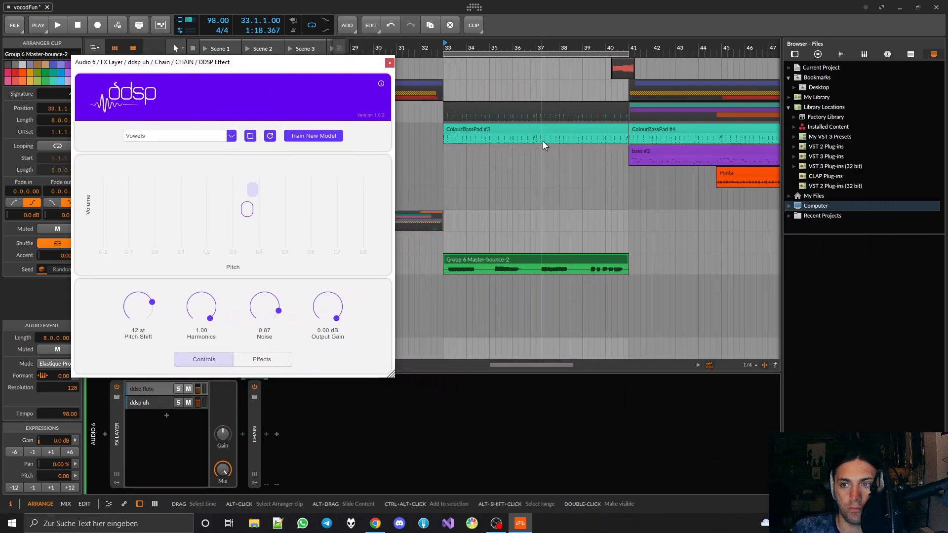
pyautogui.scroll(5, 542, 140)
pyautogui.click(524, 51)
pyautogui.press('space')
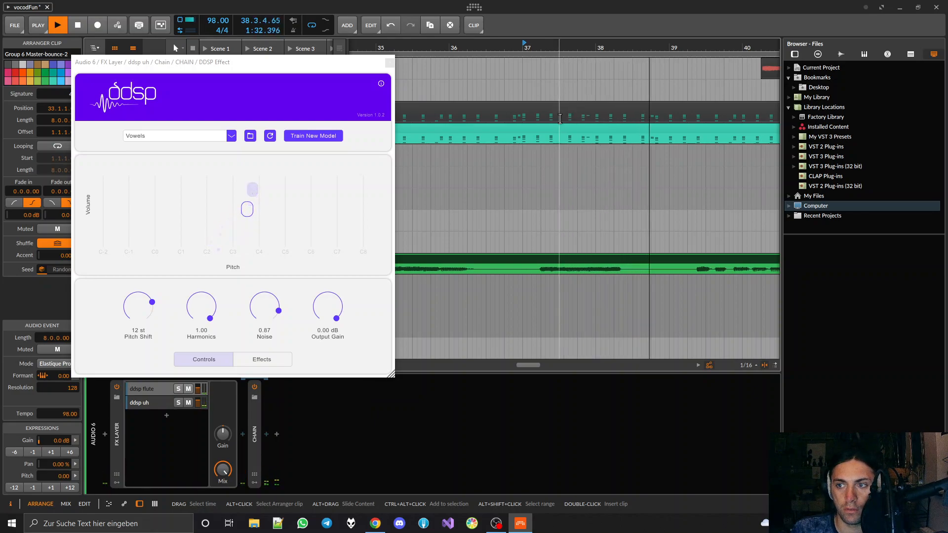
pyautogui.press('space')
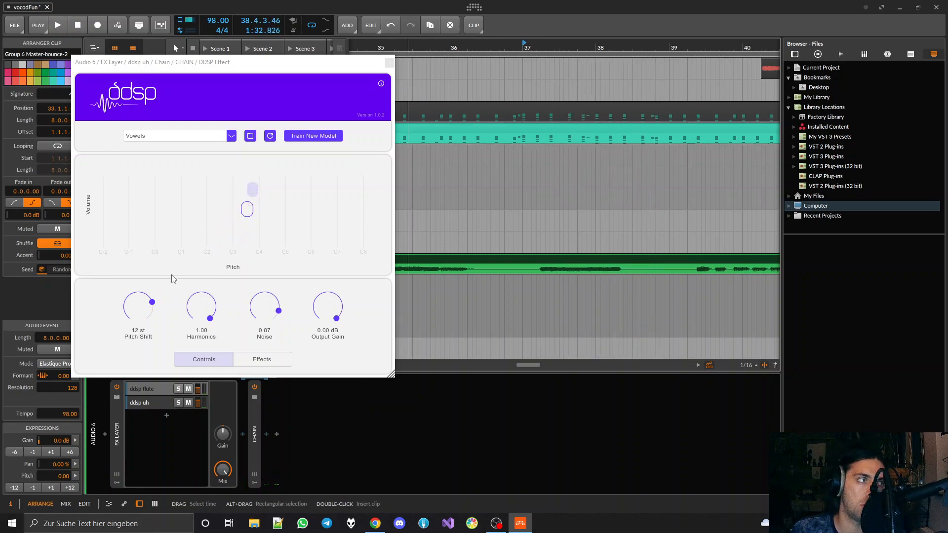